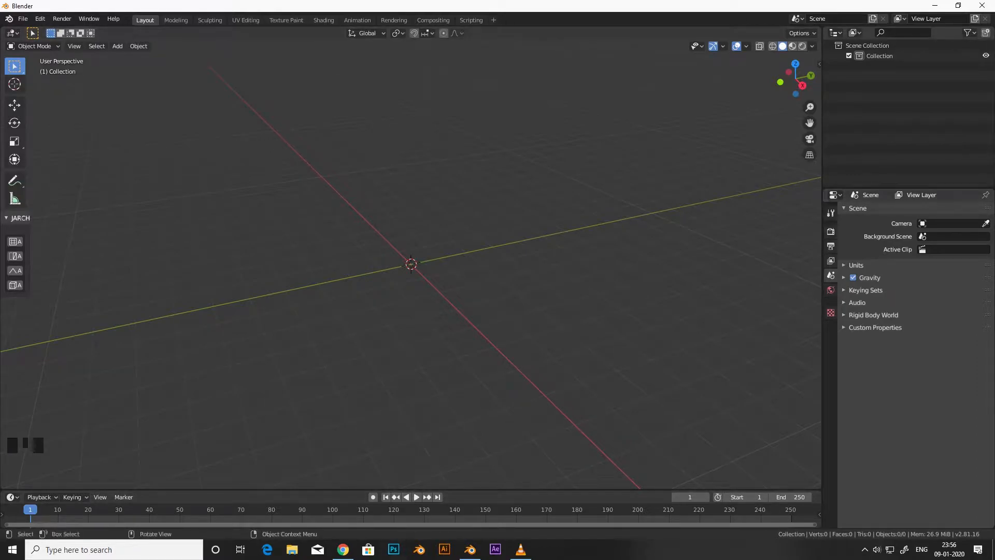
Search the add-on preferences for "CEL" to check that Object: Cell Fracture is enabled, and save the preferences.
{"action": "left_click", "coordinate": [40, 19]}
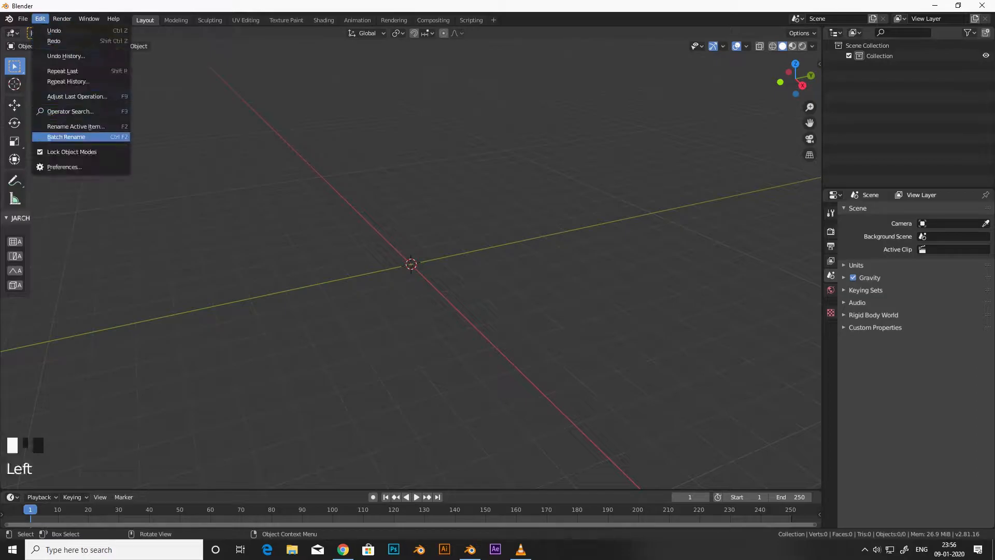
{"action": "left_click", "coordinate": [62, 167]}
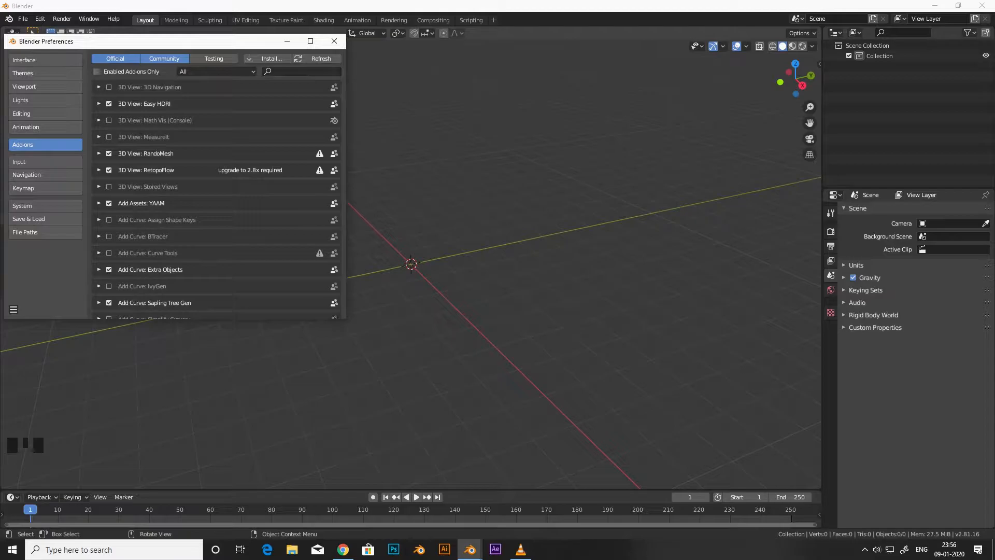
{"action": "left_click", "coordinate": [305, 71]}
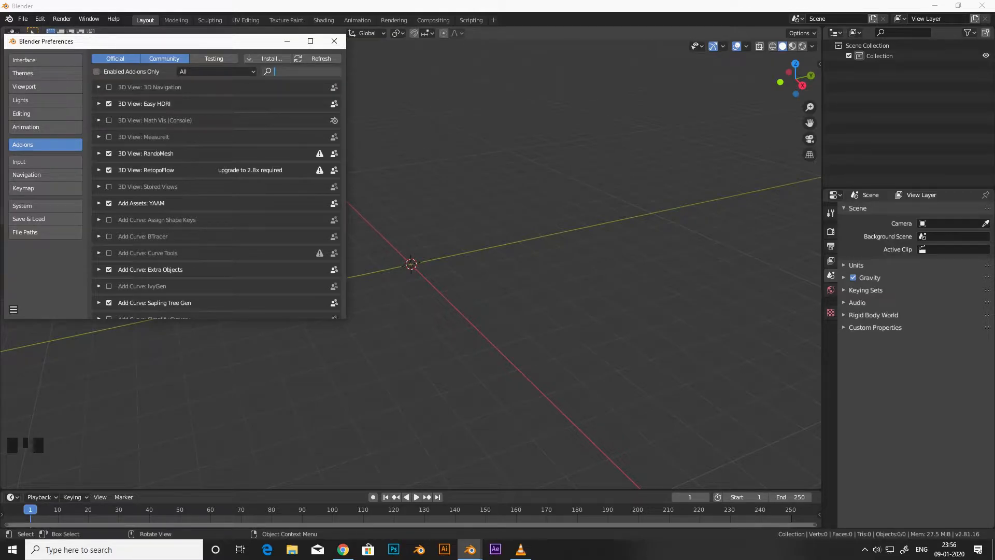
{"action": "type", "text": "CEL"}
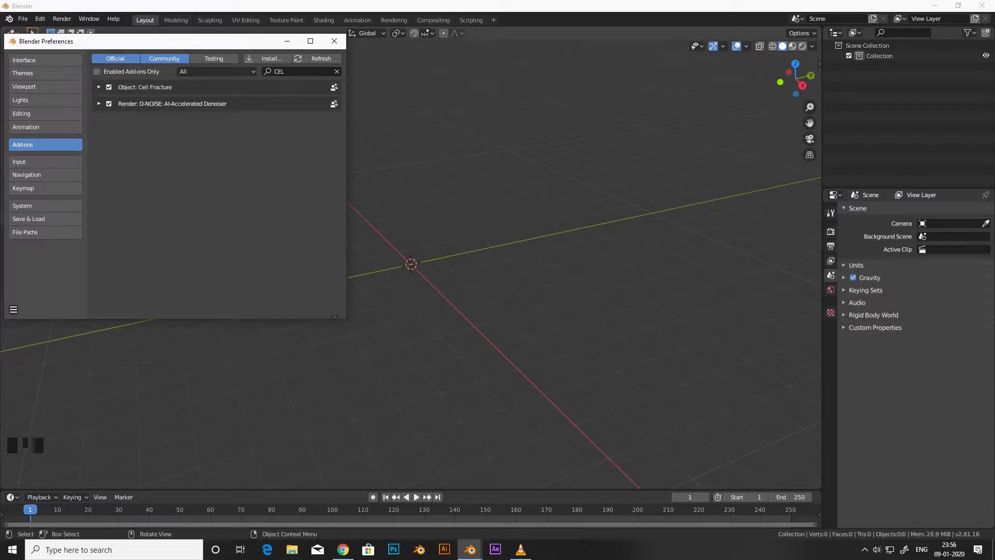
{"action": "left_click", "coordinate": [14, 310]}
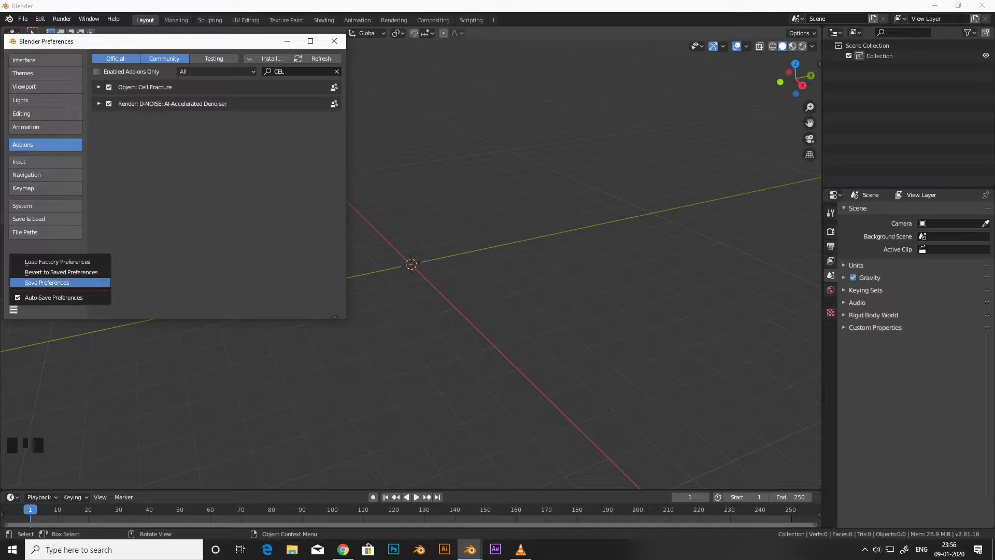
{"action": "left_click", "coordinate": [47, 282]}
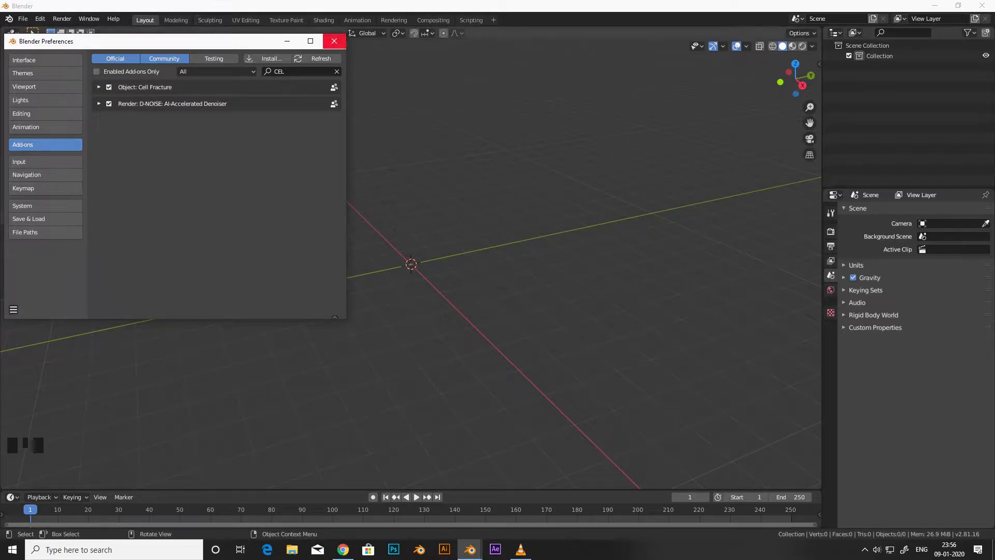
{"action": "left_click", "coordinate": [335, 41]}
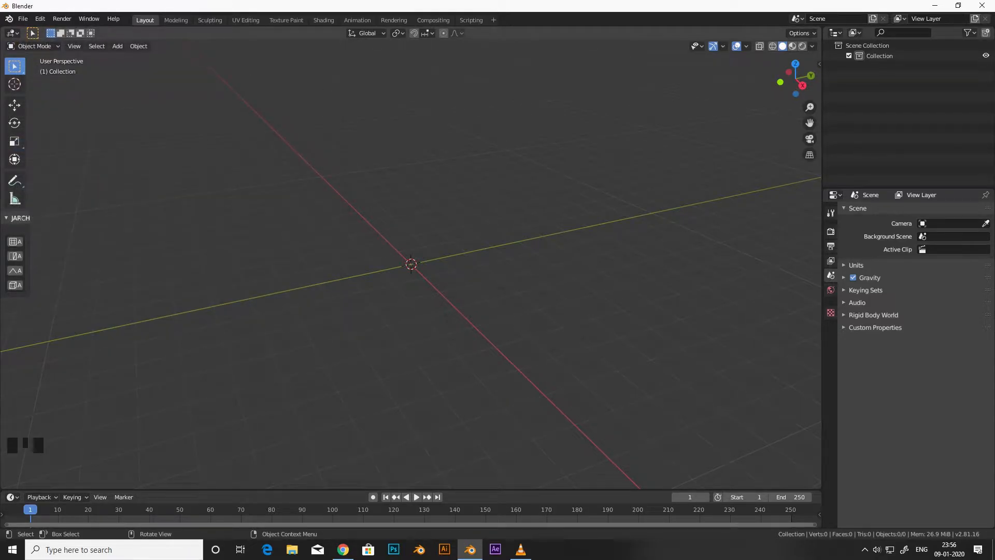
Add a mesh cube at the world origin.
{"action": "key", "text": "shift+a"}
{"action": "mouse_move", "coordinate": [363, 284]}
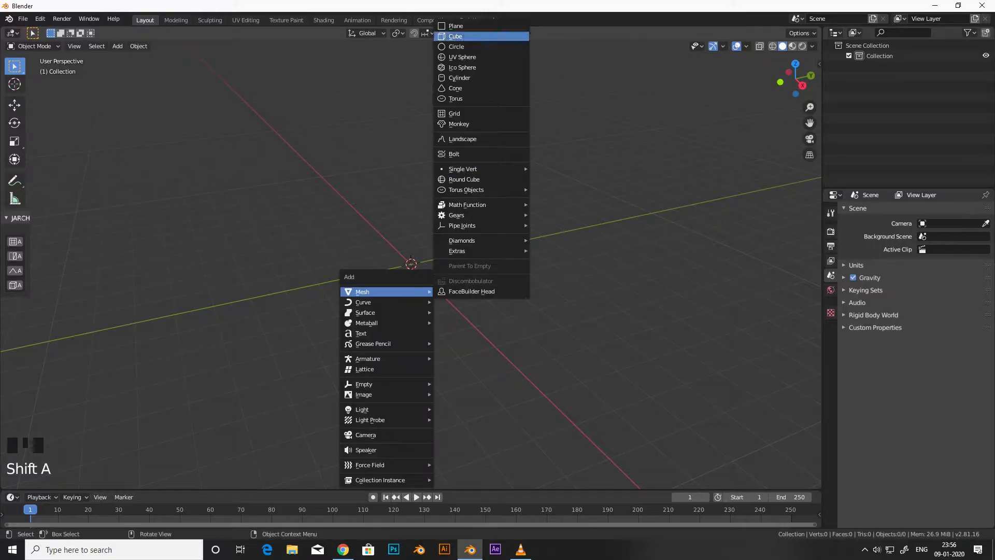
{"action": "left_click", "coordinate": [453, 36]}
{"action": "scroll", "coordinate": [411, 264], "scroll_direction": "down", "scroll_amount": 1}
{"action": "middle_click_drag", "start_coordinate": [411, 264], "coordinate": [411, 229]}
{"action": "scroll", "coordinate": [411, 264], "scroll_direction": "up", "scroll_amount": 2}
{"action": "middle_click_drag", "start_coordinate": [411, 264], "coordinate": [410, 233], "text": "shift"}
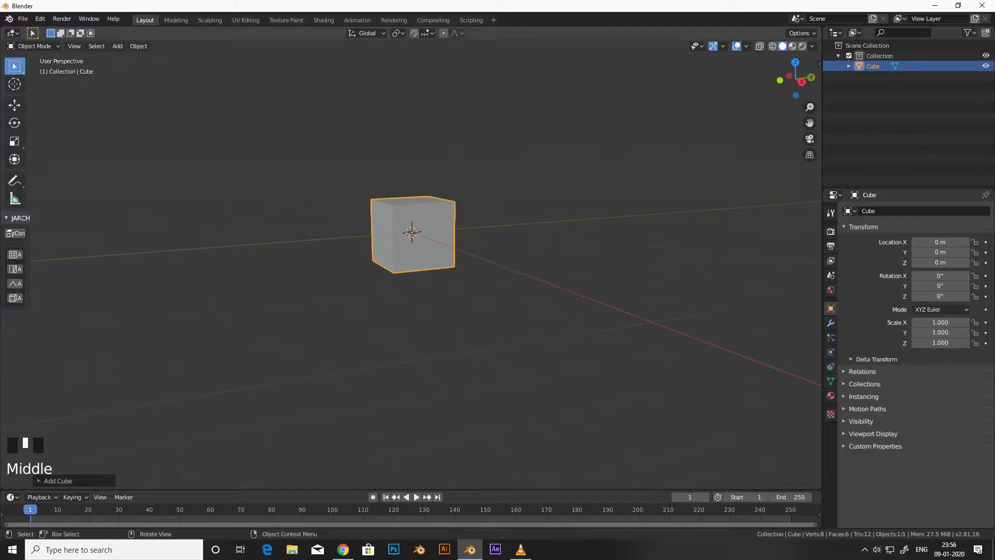
Raise the cube along the Z axis to a height of about 3.82 m.
{"action": "scroll", "coordinate": [412, 225], "scroll_direction": "down", "scroll_amount": 1}
{"action": "key", "text": "w"}
{"action": "left_click_drag", "start_coordinate": [411, 196], "coordinate": [411, 43]}
{"action": "scroll", "coordinate": [411, 259], "scroll_direction": "down", "scroll_amount": 4}
{"action": "middle_click_drag", "start_coordinate": [411, 259], "coordinate": [411, 322]}
Subdivide the whole cube mesh with 30 cuts and return to Object Mode.
{"action": "key", "text": "Tab"}
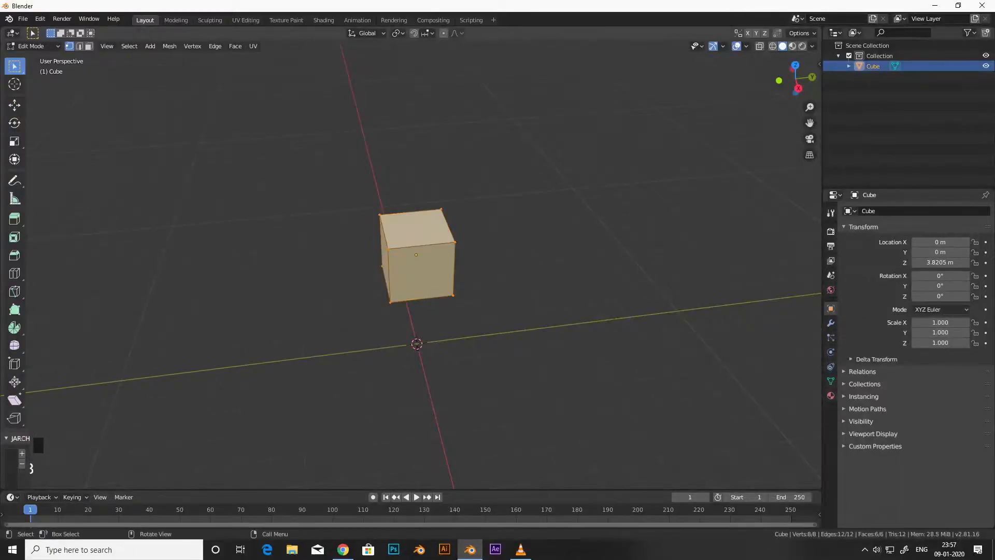
{"action": "right_click", "coordinate": [406, 273]}
{"action": "left_click", "coordinate": [407, 273]}
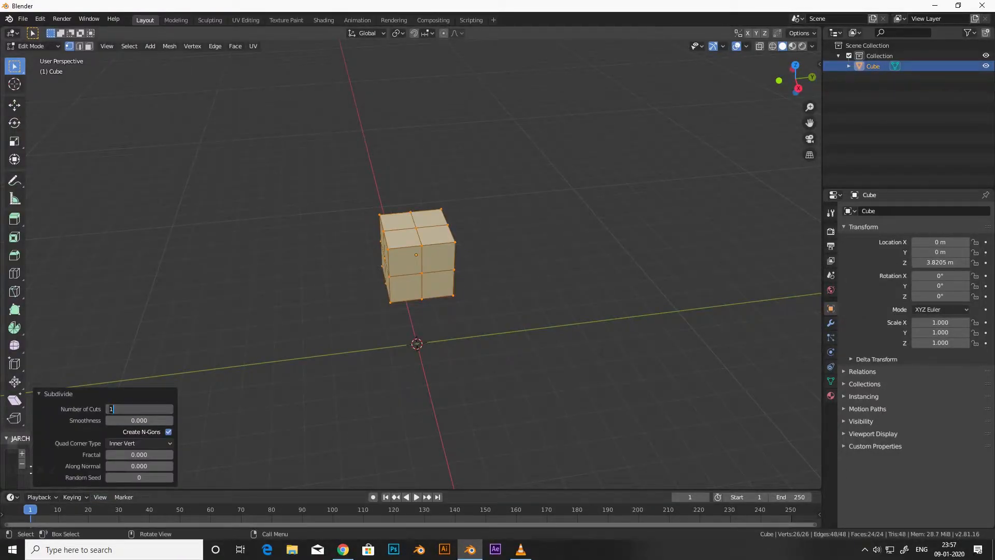
{"action": "key", "text": "Return"}
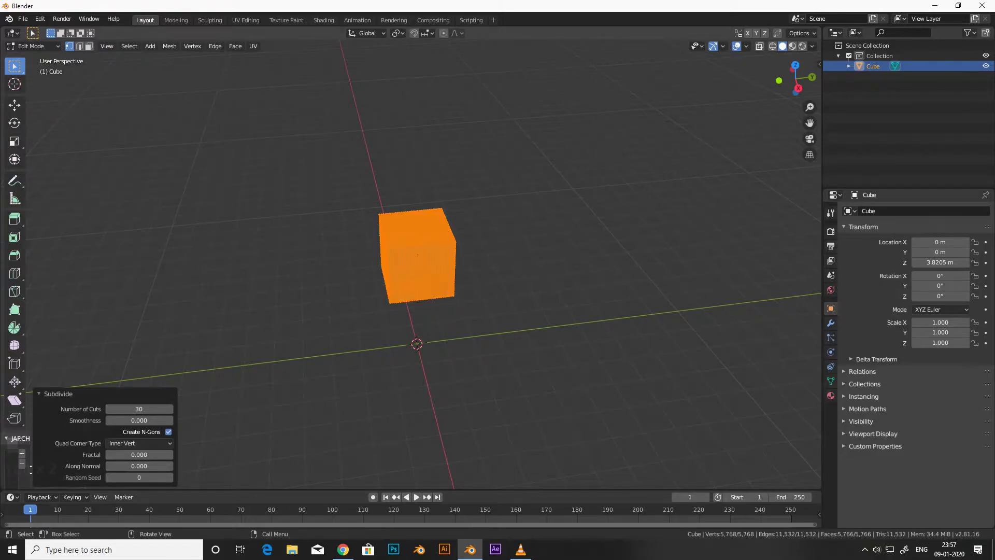
{"action": "scroll", "coordinate": [417, 254], "scroll_direction": "up", "scroll_amount": 5}
{"action": "middle_click_drag", "start_coordinate": [417, 254], "coordinate": [402, 282]}
{"action": "key", "text": "Tab"}
Apply Cell Fracture to the cube using Own Particles, a source limit of 100 and noise 0.
{"action": "scroll", "coordinate": [429, 241], "scroll_direction": "down", "scroll_amount": 5}
{"action": "scroll", "coordinate": [385, 281], "scroll_direction": "up", "scroll_amount": 2}
{"action": "left_click", "coordinate": [139, 47]}
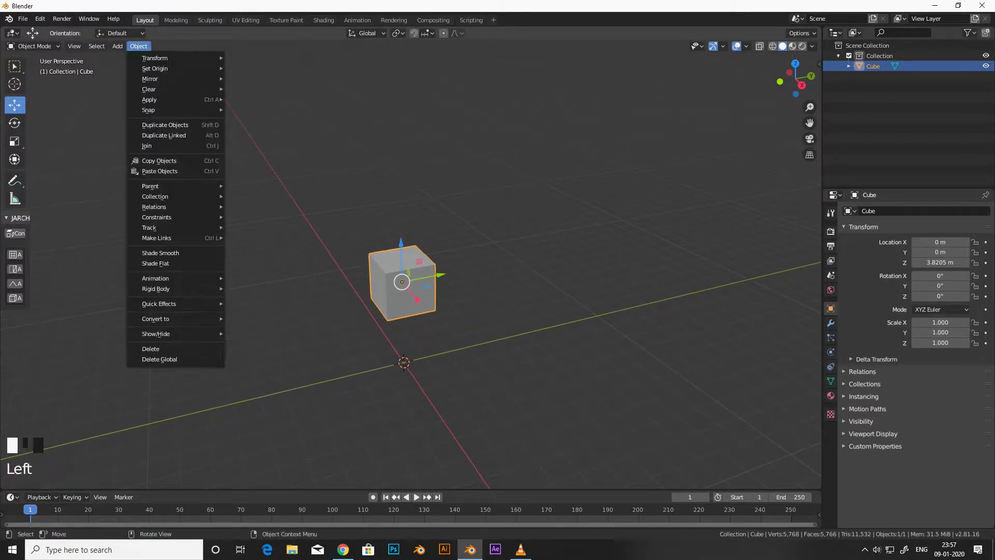
{"action": "mouse_move", "coordinate": [176, 304]}
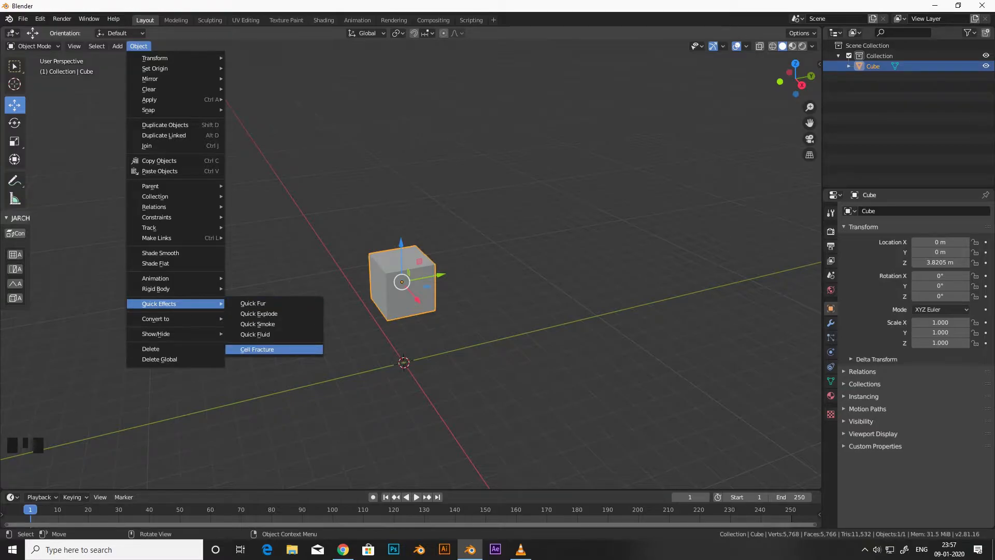
{"action": "left_click", "coordinate": [258, 350]}
{"action": "left_click_drag", "start_coordinate": [262, 248], "coordinate": [448, 104]}
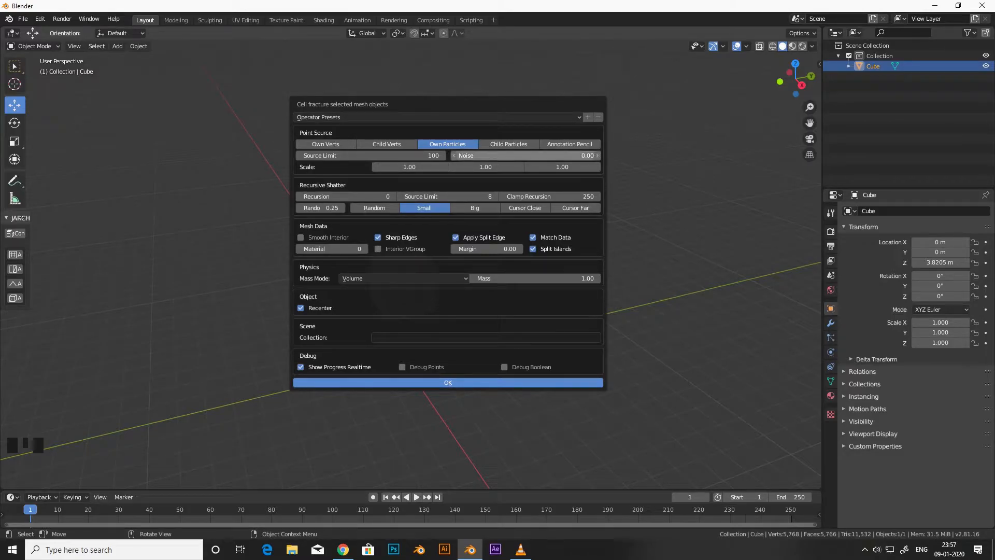
{"action": "left_click", "coordinate": [448, 382]}
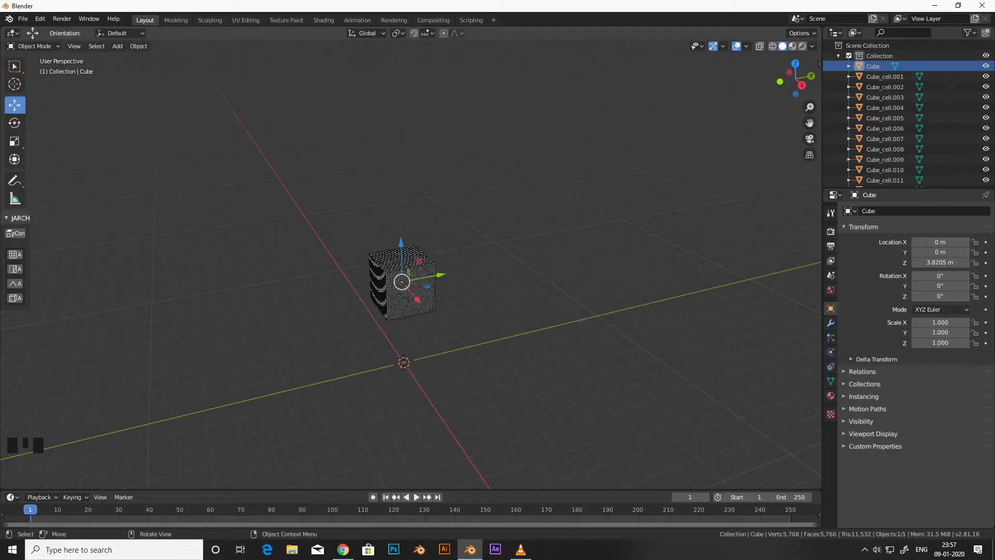
Delete the original unfractured cube, keeping only the fractured cells.
{"action": "scroll", "coordinate": [411, 269], "scroll_direction": "up", "scroll_amount": 4}
{"action": "middle_click_drag", "start_coordinate": [410, 290], "coordinate": [349, 355], "text": "shift"}
{"action": "scroll", "coordinate": [430, 261], "scroll_direction": "up", "scroll_amount": 3}
{"action": "scroll", "coordinate": [394, 298], "scroll_direction": "down", "scroll_amount": 4}
{"action": "scroll", "coordinate": [384, 296], "scroll_direction": "up", "scroll_amount": 2}
{"action": "scroll", "coordinate": [362, 357], "scroll_direction": "down", "scroll_amount": 1}
{"action": "scroll", "coordinate": [362, 358], "scroll_direction": "down", "scroll_amount": 3}
{"action": "left_click", "coordinate": [560, 233]}
{"action": "left_click", "coordinate": [873, 66]}
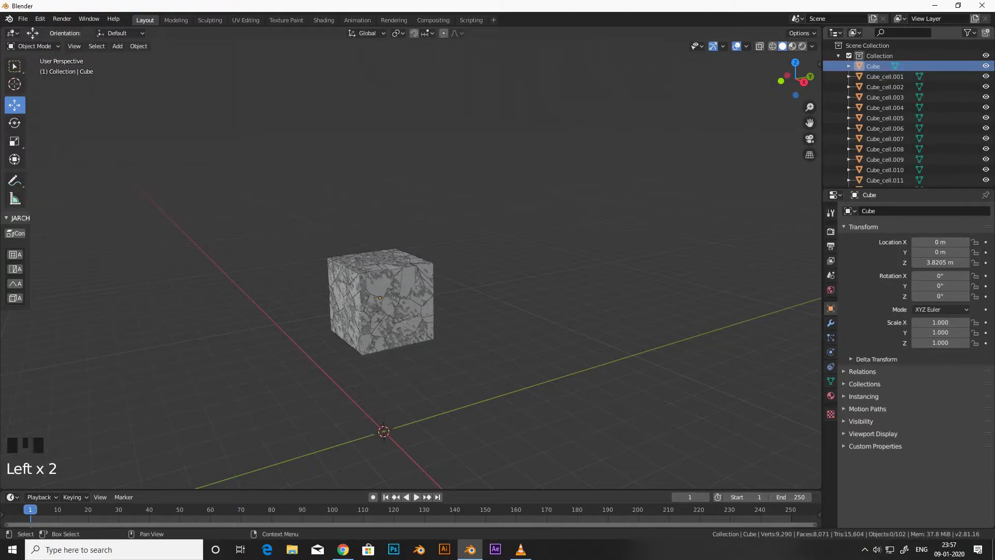
{"action": "right_click", "coordinate": [873, 66]}
{"action": "left_click", "coordinate": [866, 92]}
Examine the fractured cube, play the animation briefly and return to frame 1.
{"action": "scroll", "coordinate": [404, 291], "scroll_direction": "up", "scroll_amount": 3}
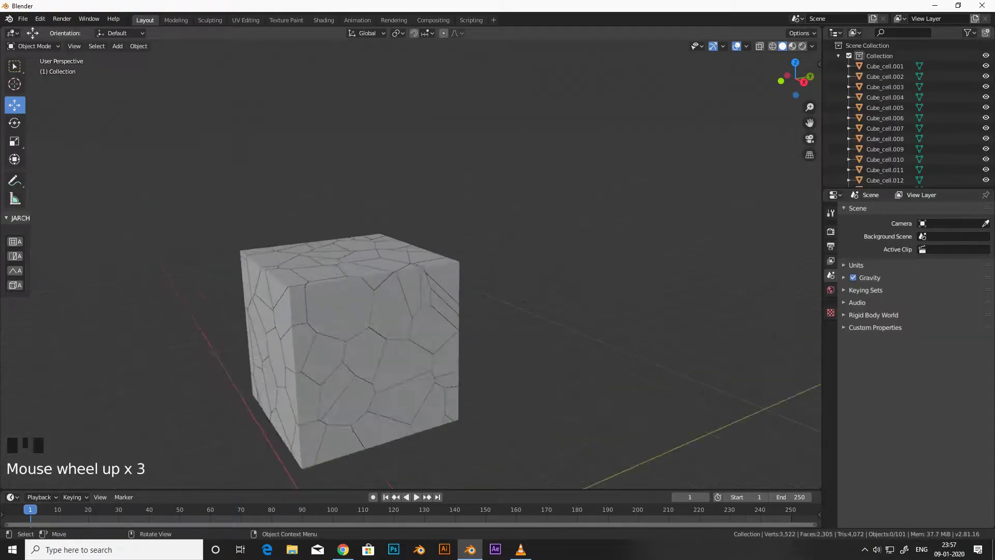
{"action": "scroll", "coordinate": [404, 290], "scroll_direction": "up", "scroll_amount": 1}
{"action": "middle_click_drag", "start_coordinate": [404, 290], "coordinate": [422, 179], "text": "shift"}
{"action": "scroll", "coordinate": [384, 244], "scroll_direction": "up", "scroll_amount": 3}
{"action": "scroll", "coordinate": [389, 215], "scroll_direction": "down", "scroll_amount": 4}
{"action": "scroll", "coordinate": [424, 181], "scroll_direction": "up", "scroll_amount": 2}
{"action": "key", "text": "shift+space"}
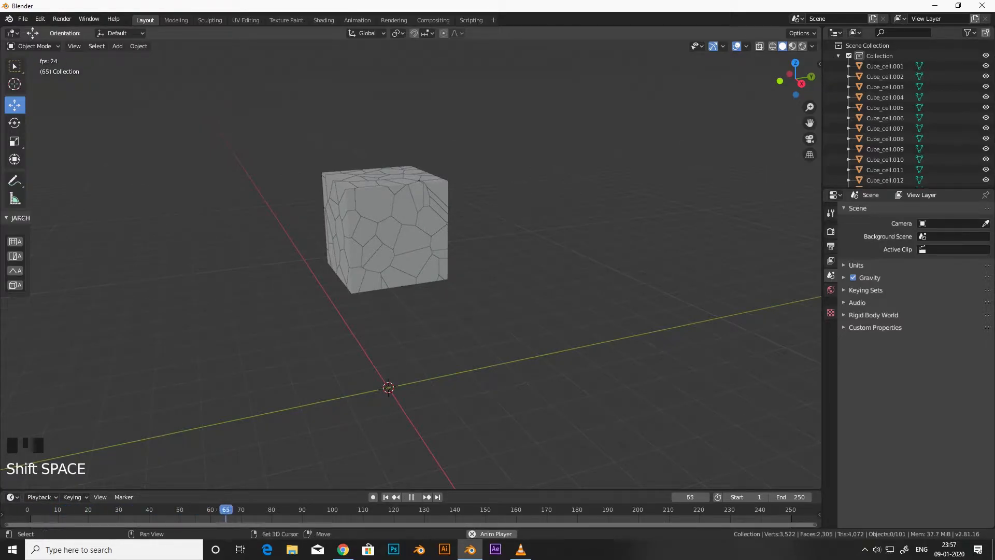
{"action": "key", "text": "shift+space"}
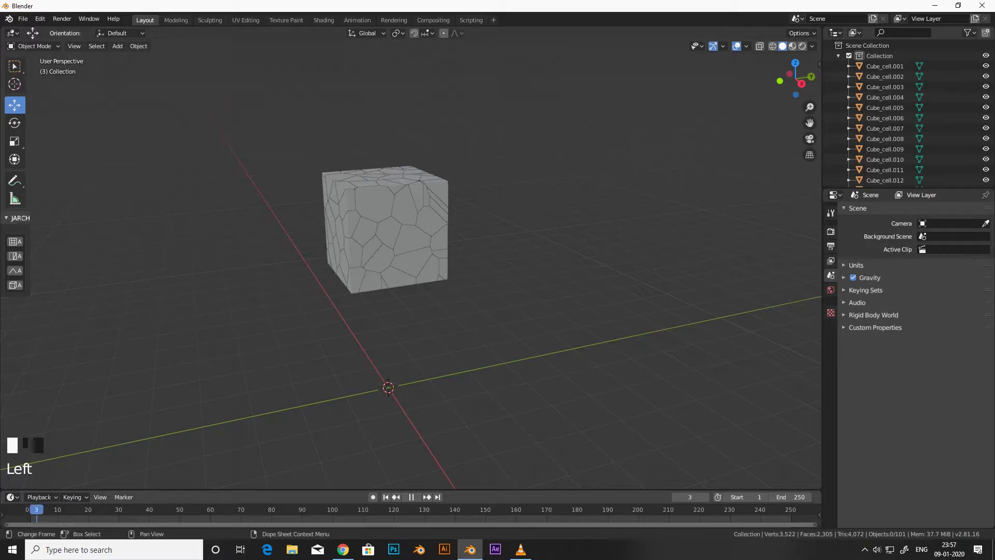
{"action": "scroll", "coordinate": [411, 259], "scroll_direction": "down", "scroll_amount": 3}
{"action": "mouse_move", "coordinate": [411, 259]}
{"action": "middle_mouse_down", "text": "shift"}
{"action": "mouse_move", "coordinate": [440, 260]}
{"action": "mouse_move", "coordinate": [414, 253]}
{"action": "mouse_move", "coordinate": [430, 255]}
{"action": "mouse_move", "coordinate": [433, 269]}
{"action": "mouse_move", "coordinate": [422, 257]}
{"action": "middle_mouse_up", "text": "shift"}
{"action": "scroll", "coordinate": [441, 260], "scroll_direction": "up", "scroll_amount": 3}
{"action": "scroll", "coordinate": [414, 253], "scroll_direction": "down", "scroll_amount": 2}
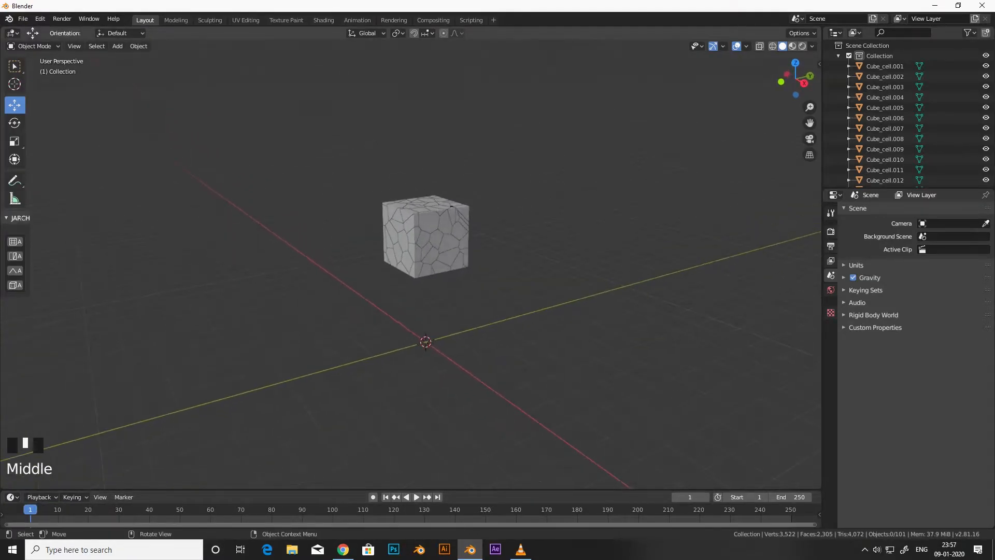
{"action": "key", "text": "b"}
{"action": "left_click_drag", "start_coordinate": [310, 131], "coordinate": [559, 305]}
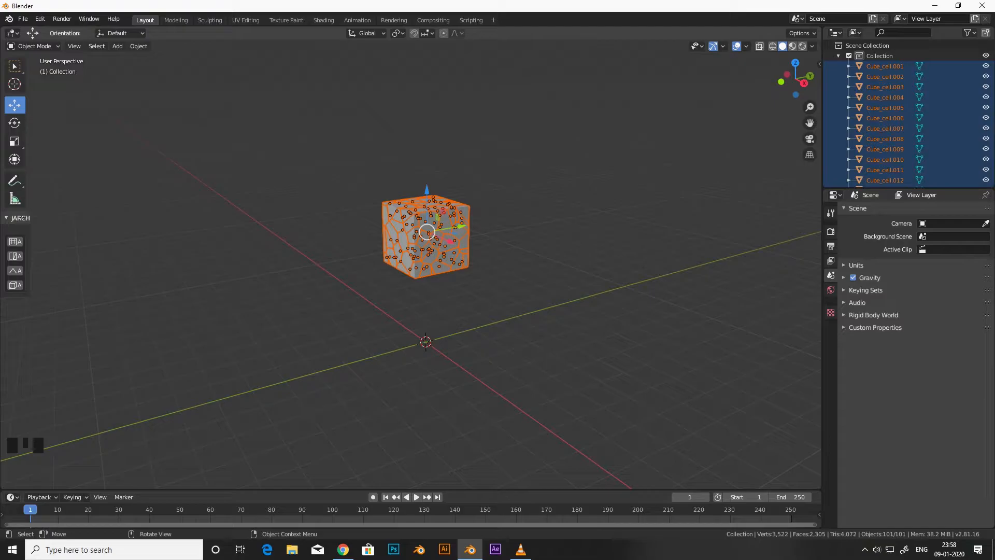
{"action": "left_click", "coordinate": [138, 46]}
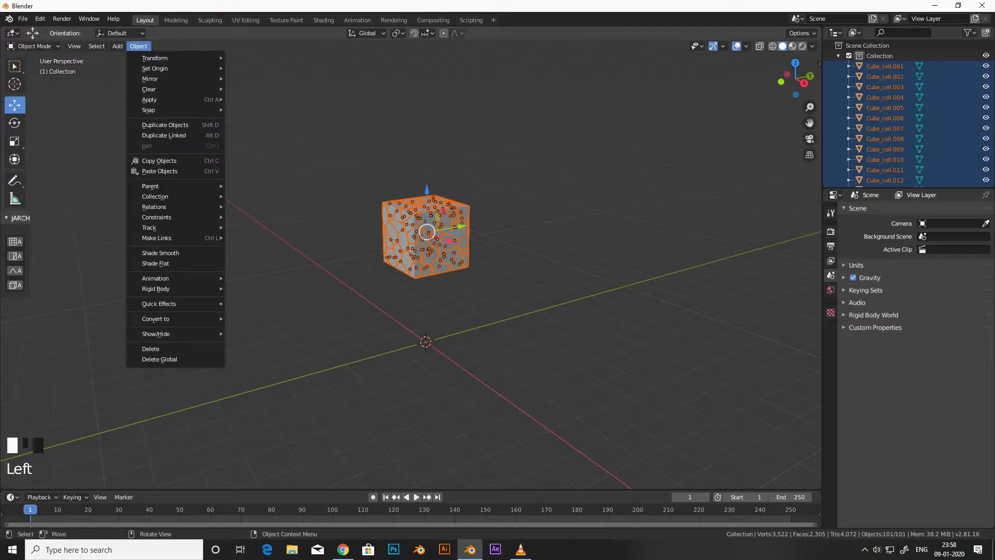
{"action": "mouse_move", "coordinate": [155, 288]}
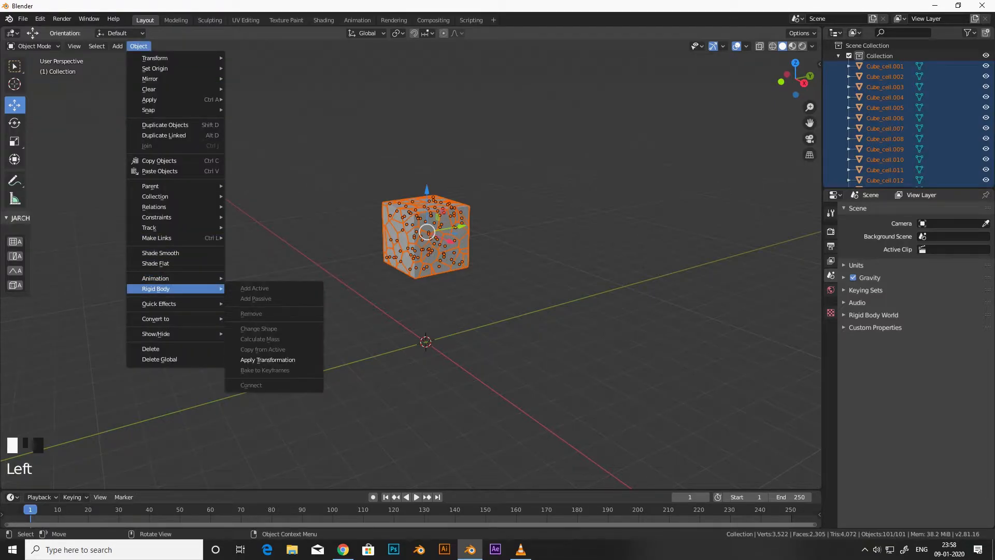
{"action": "left_click", "coordinate": [518, 311]}
{"action": "scroll", "coordinate": [519, 311], "scroll_direction": "down", "scroll_amount": 3}
{"action": "middle_click_drag", "start_coordinate": [518, 311], "coordinate": [501, 292]}
{"action": "left_click", "coordinate": [502, 292]}
Box-select all cells of the fractured cube and add them as active rigid bodies.
{"action": "left_click", "coordinate": [15, 66]}
{"action": "scroll", "coordinate": [415, 259], "scroll_direction": "up", "scroll_amount": 3}
{"action": "middle_click_drag", "start_coordinate": [415, 259], "coordinate": [412, 277]}
{"action": "left_click_drag", "start_coordinate": [294, 137], "coordinate": [573, 318]}
{"action": "middle_click_drag", "start_coordinate": [539, 306], "coordinate": [474, 301]}
{"action": "left_click", "coordinate": [138, 46]}
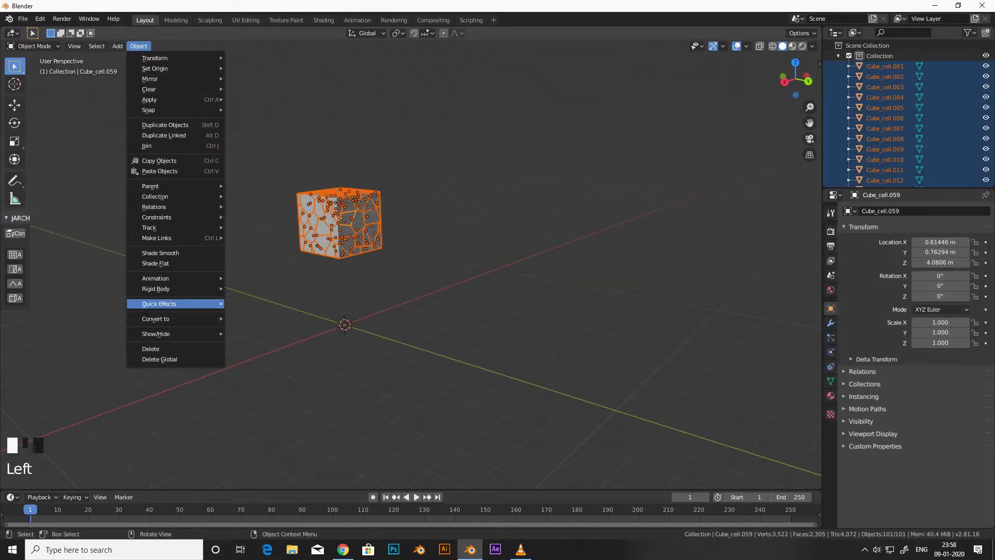
{"action": "mouse_move", "coordinate": [155, 289]}
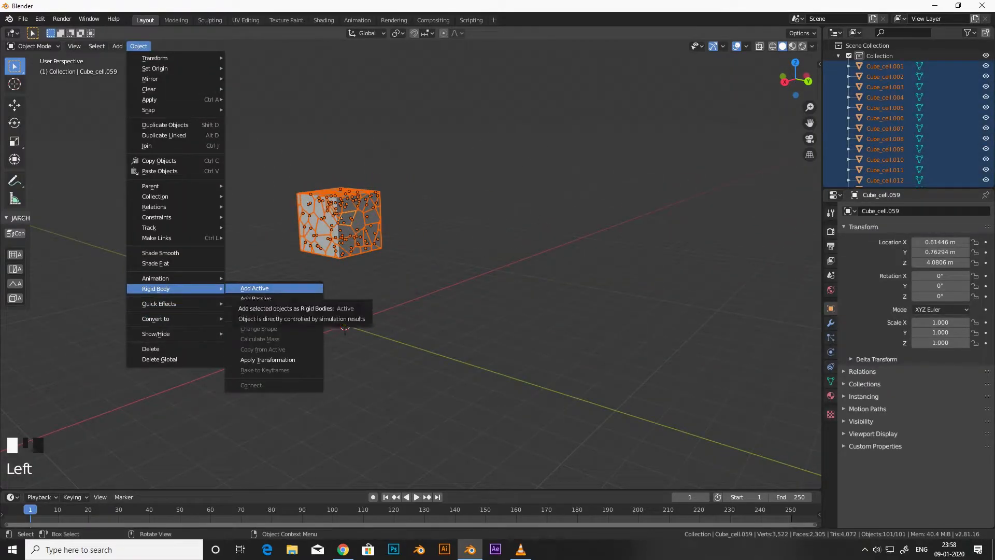
{"action": "left_click", "coordinate": [248, 288]}
Deselect the cells and play the rigid body simulation to examine how the fractured cube moves without a floor.
{"action": "scroll", "coordinate": [363, 301], "scroll_direction": "up", "scroll_amount": 2}
{"action": "scroll", "coordinate": [363, 300], "scroll_direction": "down", "scroll_amount": 2}
{"action": "middle_click_drag", "start_coordinate": [363, 301], "coordinate": [455, 312]}
{"action": "middle_click_drag", "start_coordinate": [455, 312], "coordinate": [467, 306]}
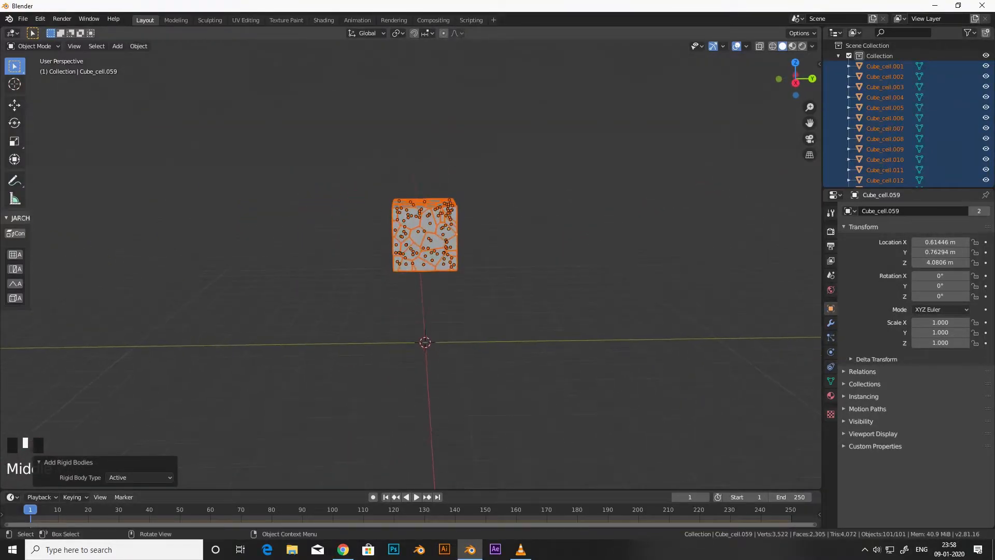
{"action": "left_click", "coordinate": [482, 301]}
{"action": "key", "text": "shift+space"}
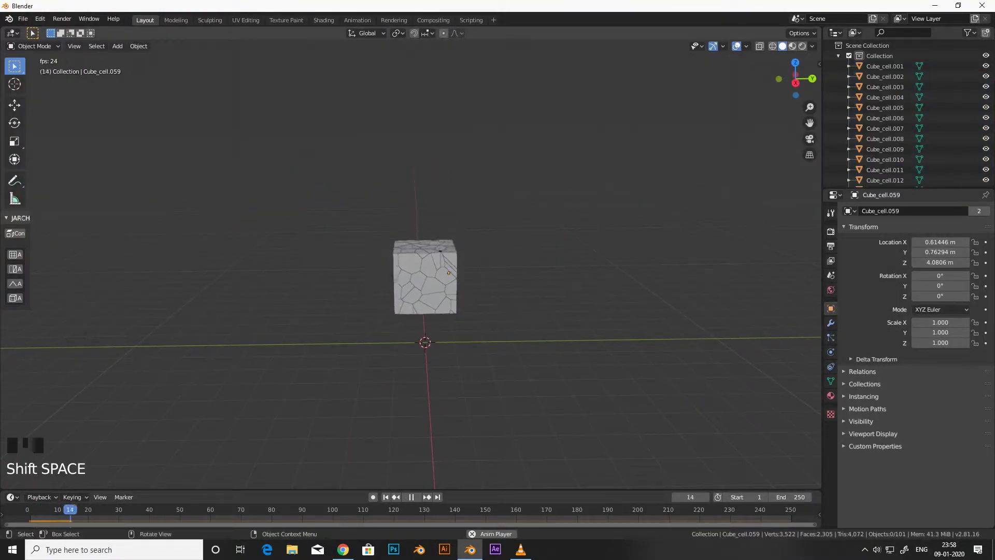
{"action": "scroll", "coordinate": [415, 259], "scroll_direction": "down", "scroll_amount": 8}
{"action": "scroll", "coordinate": [414, 280], "scroll_direction": "down", "scroll_amount": 3}
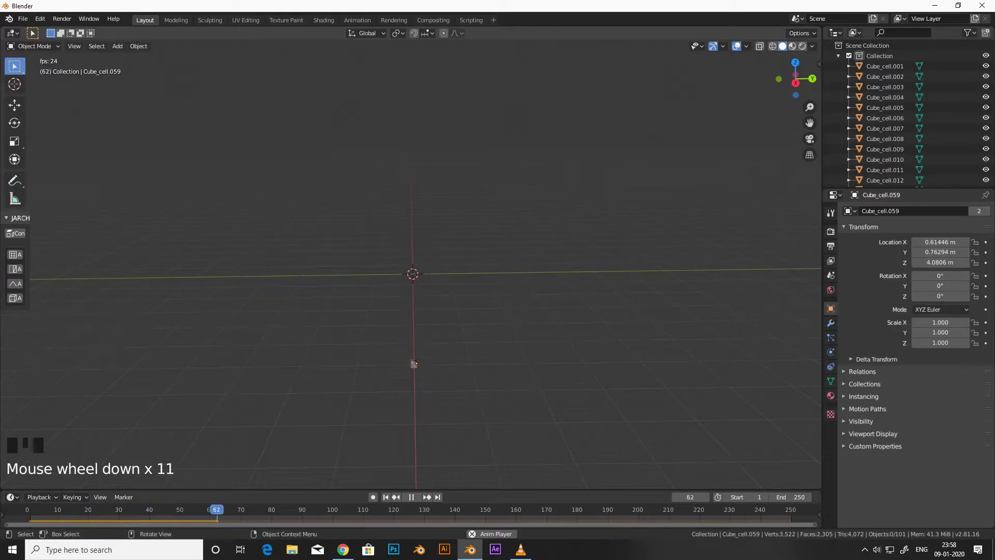
{"action": "key", "text": "shift+space"}
{"action": "scroll", "coordinate": [415, 280], "scroll_direction": "down", "scroll_amount": 2}
{"action": "middle_click_drag", "start_coordinate": [415, 311], "coordinate": [414, 260], "text": "shift"}
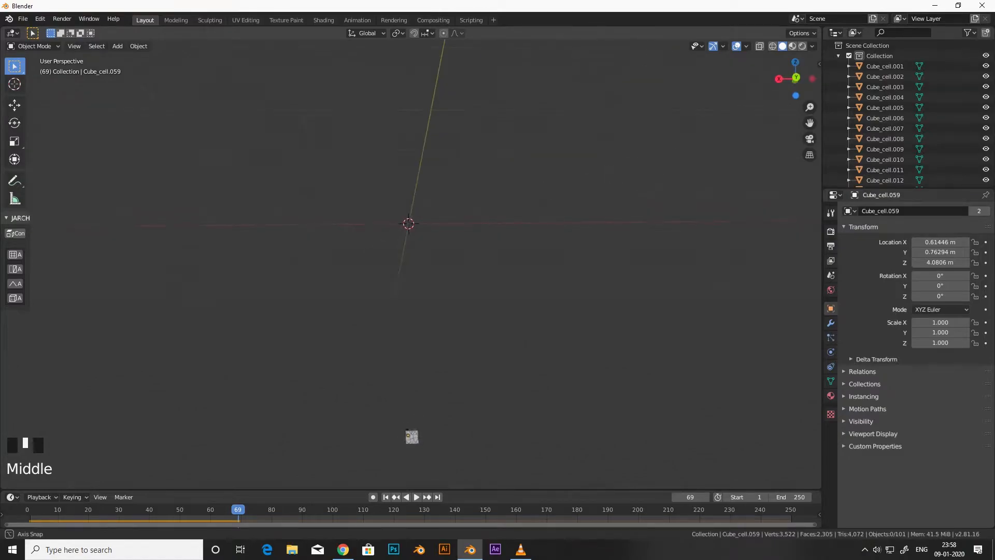
{"action": "middle_click_drag", "start_coordinate": [414, 279], "coordinate": [544, 239]}
{"action": "scroll", "coordinate": [425, 260], "scroll_direction": "down", "scroll_amount": 3}
{"action": "middle_click_drag", "start_coordinate": [415, 280], "coordinate": [402, 252], "text": "shift"}
{"action": "scroll", "coordinate": [415, 207], "scroll_direction": "down", "scroll_amount": 3}
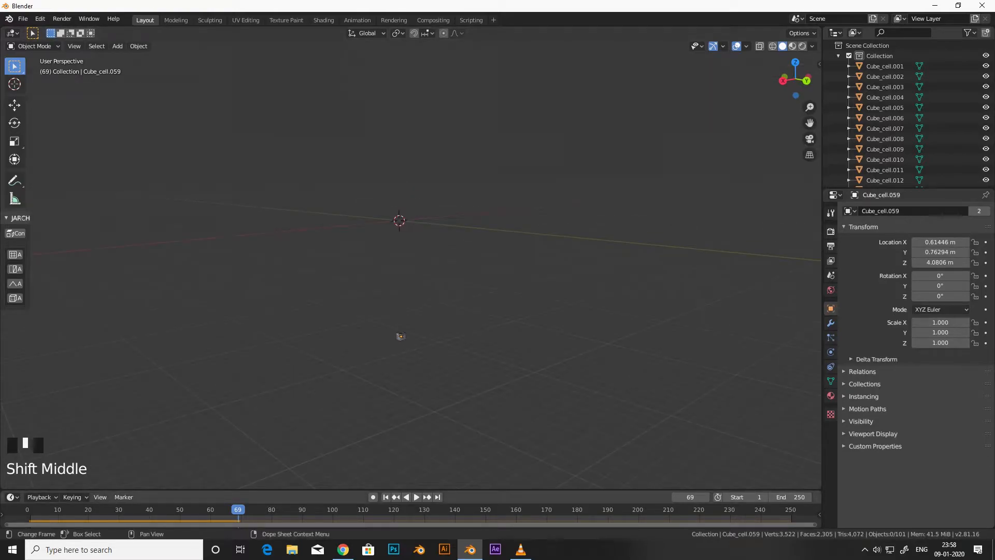
Return the timeline to frame 0.
{"action": "left_click_drag", "start_coordinate": [238, 509], "coordinate": [183, 509]}
{"action": "scroll", "coordinate": [399, 220], "scroll_direction": "up", "scroll_amount": 6}
{"action": "middle_click_drag", "start_coordinate": [404, 155], "coordinate": [429, 304], "text": "shift"}
{"action": "scroll", "coordinate": [414, 329], "scroll_direction": "up", "scroll_amount": 4}
{"action": "scroll", "coordinate": [429, 323], "scroll_direction": "down", "scroll_amount": 3}
{"action": "scroll", "coordinate": [429, 324], "scroll_direction": "up", "scroll_amount": 3, "text": "shift"}
{"action": "scroll", "coordinate": [429, 323], "scroll_direction": "up", "scroll_amount": 2}
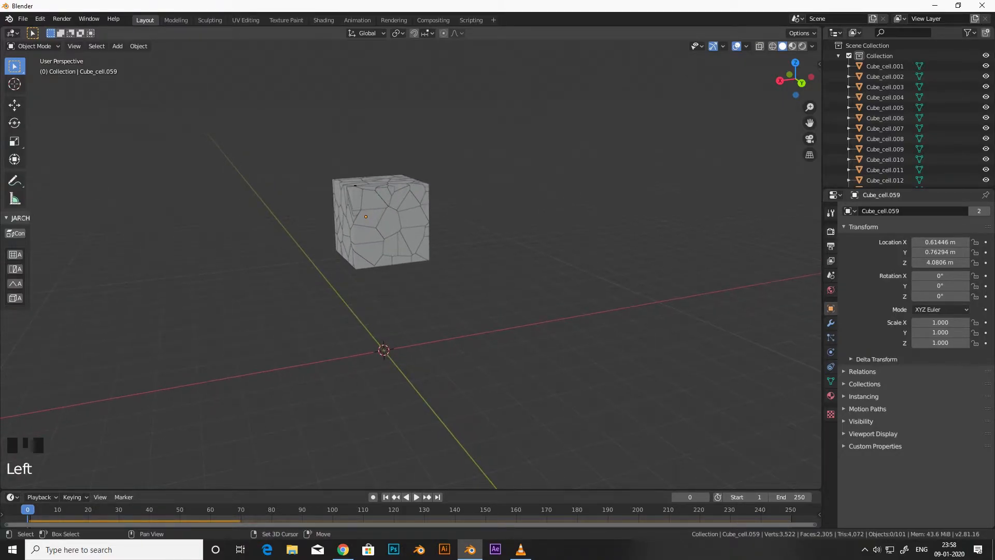
Add a mesh plane under the fractured cube and scale it up uniformly by about 11.85.
{"action": "key", "text": "shift+a"}
{"action": "mouse_move", "coordinate": [388, 306]}
{"action": "left_click", "coordinate": [458, 39]}
{"action": "scroll", "coordinate": [409, 259], "scroll_direction": "down", "scroll_amount": 1}
{"action": "key", "text": "s"}
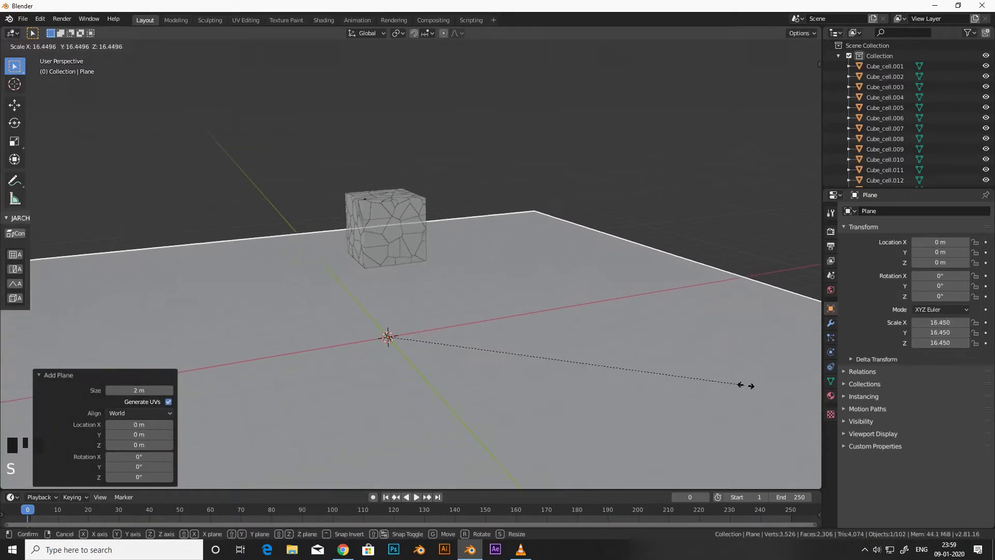
{"action": "left_click", "coordinate": [647, 371]}
Add the ground plane to the simulation as a passive rigid body.
{"action": "scroll", "coordinate": [646, 371], "scroll_direction": "down", "scroll_amount": 4}
{"action": "middle_click_drag", "start_coordinate": [647, 371], "coordinate": [767, 357], "text": "shift"}
{"action": "scroll", "coordinate": [684, 354], "scroll_direction": "up", "scroll_amount": 2}
{"action": "middle_click_drag", "start_coordinate": [767, 357], "coordinate": [771, 378], "text": "shift"}
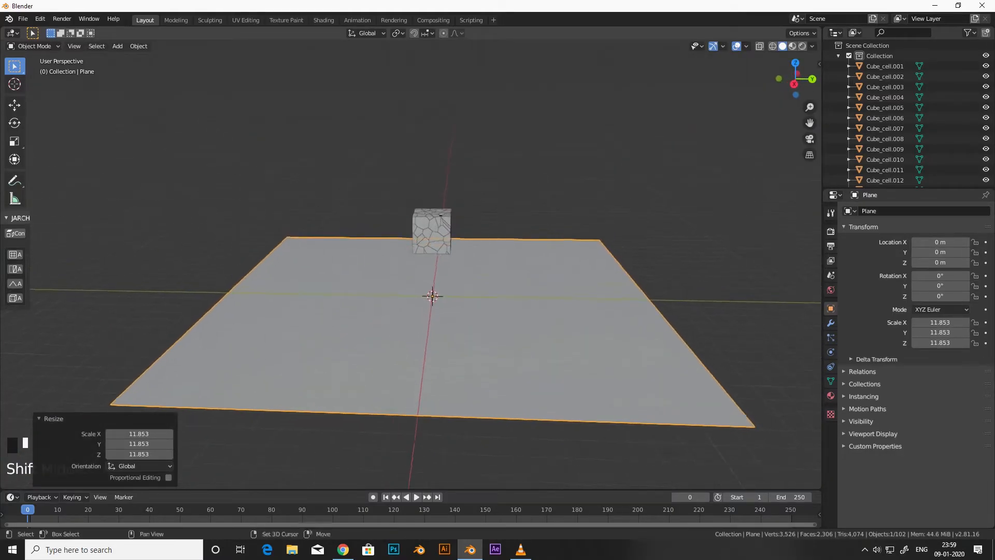
{"action": "left_click", "coordinate": [138, 46]}
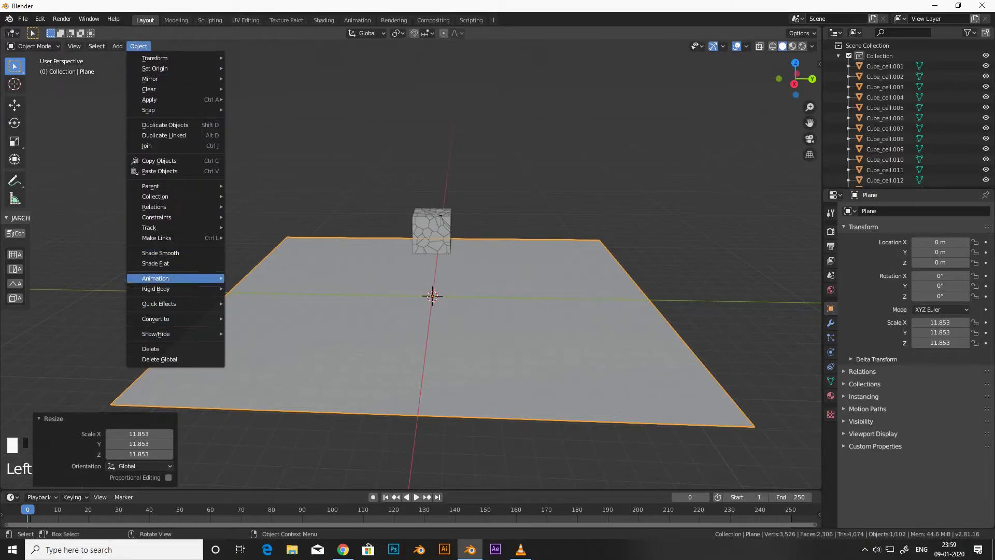
{"action": "mouse_move", "coordinate": [171, 289]}
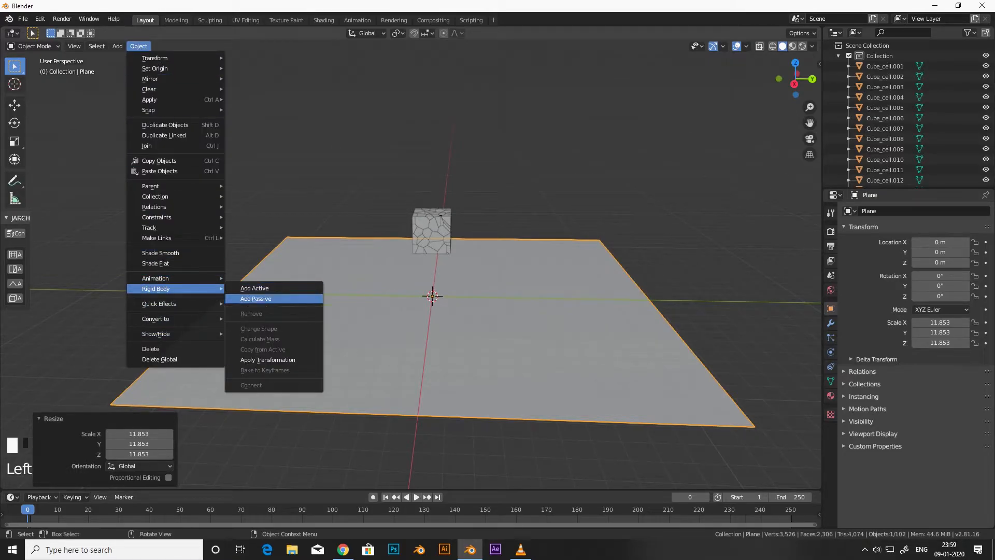
{"action": "left_click", "coordinate": [253, 299]}
Play the rigid body simulation to examine how the fractured cube breaks apart on the ground plane.
{"action": "scroll", "coordinate": [321, 300], "scroll_direction": "down", "scroll_amount": 3}
{"action": "middle_click_drag", "start_coordinate": [332, 301], "coordinate": [373, 284]}
{"action": "scroll", "coordinate": [368, 304], "scroll_direction": "up", "scroll_amount": 3}
{"action": "scroll", "coordinate": [334, 299], "scroll_direction": "up", "scroll_amount": 2}
{"action": "scroll", "coordinate": [349, 274], "scroll_direction": "up", "scroll_amount": 3}
{"action": "scroll", "coordinate": [358, 278], "scroll_direction": "down", "scroll_amount": 1}
{"action": "scroll", "coordinate": [373, 284], "scroll_direction": "down", "scroll_amount": 2}
{"action": "key", "text": "shift+space"}
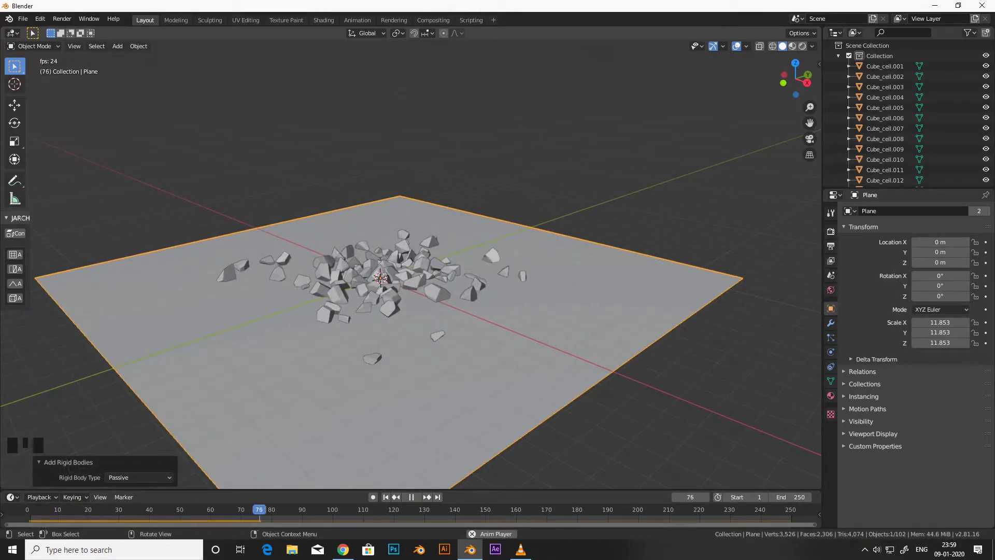
{"action": "key", "text": "shift+space"}
{"action": "scroll", "coordinate": [381, 278], "scroll_direction": "down", "scroll_amount": 3}
{"action": "scroll", "coordinate": [380, 278], "scroll_direction": "up", "scroll_amount": 3}
{"action": "middle_click_drag", "start_coordinate": [381, 277], "coordinate": [392, 223], "text": "shift"}
{"action": "scroll", "coordinate": [391, 249], "scroll_direction": "up", "scroll_amount": 3}
Replay the simulation from frame 0 and reset the timeline to frame 0.
{"action": "left_click_drag", "start_coordinate": [385, 509], "coordinate": [27, 509]}
{"action": "scroll", "coordinate": [393, 259], "scroll_direction": "down", "scroll_amount": 3}
{"action": "scroll", "coordinate": [392, 259], "scroll_direction": "up", "scroll_amount": 3}
{"action": "key", "text": "shift+space"}
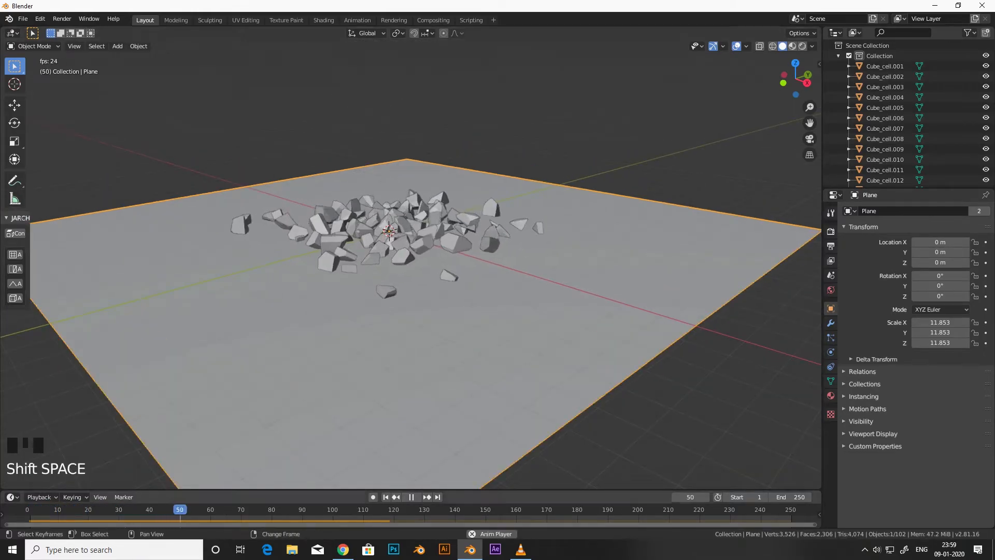
{"action": "key", "text": "shift+space"}
{"action": "left_click", "coordinate": [30, 510]}
{"action": "left_click_drag", "start_coordinate": [30, 510], "coordinate": [28, 510]}
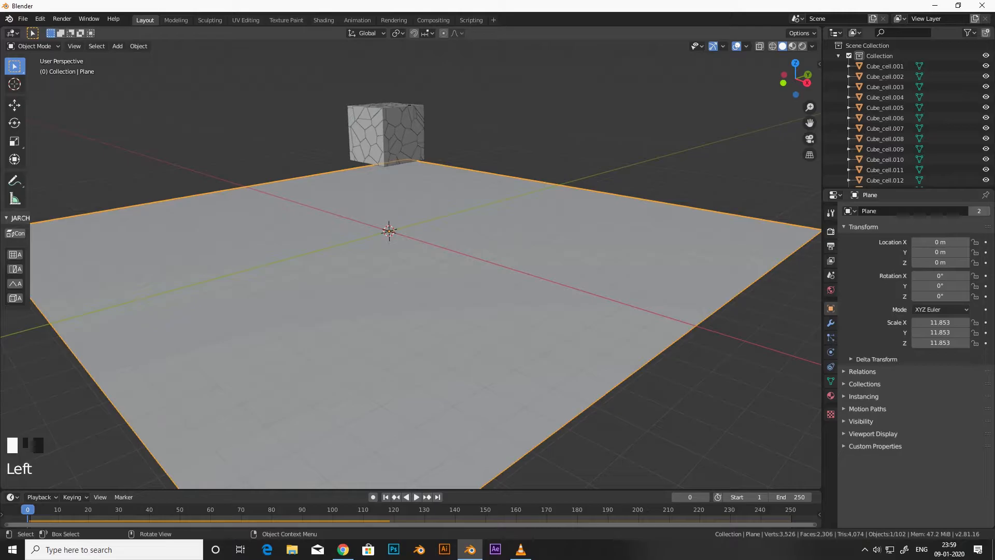
Play the shattering animation twice more from the start to check the cube's fall and impact.
{"action": "key", "text": "space"}
{"action": "key", "text": "Escape"}
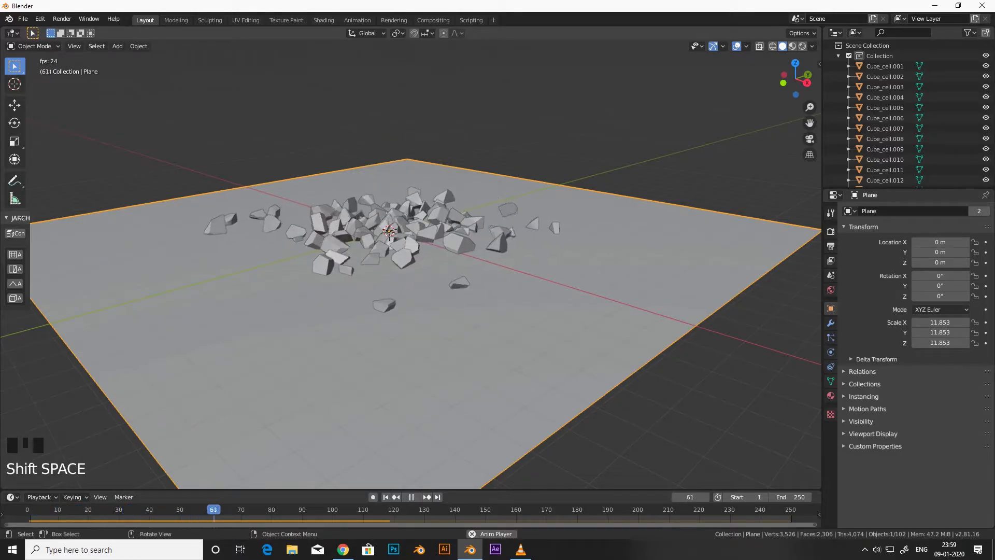
{"action": "key", "text": "shift+space"}
{"action": "key", "text": "shift+Left"}
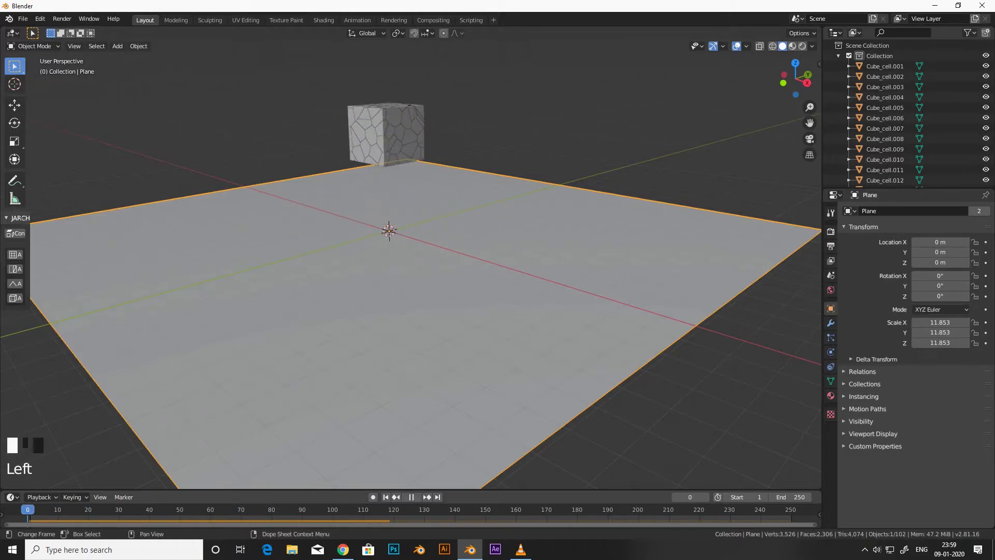
{"action": "key", "text": "shift+space"}
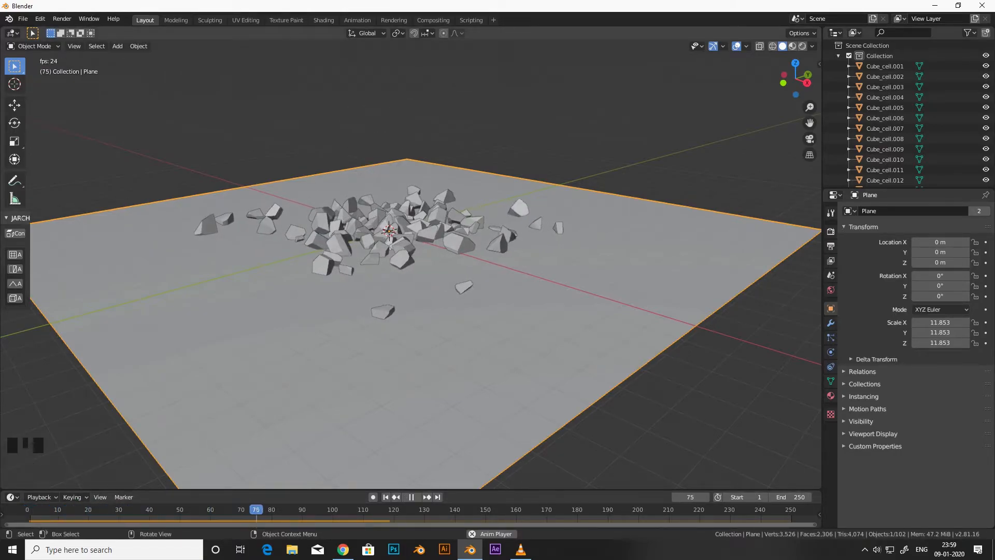
{"action": "key", "text": "shift+space"}
Examine the scattered fragments on the plane, and return the timeline to frame 0.
{"action": "scroll", "coordinate": [410, 259], "scroll_direction": "down", "scroll_amount": 3}
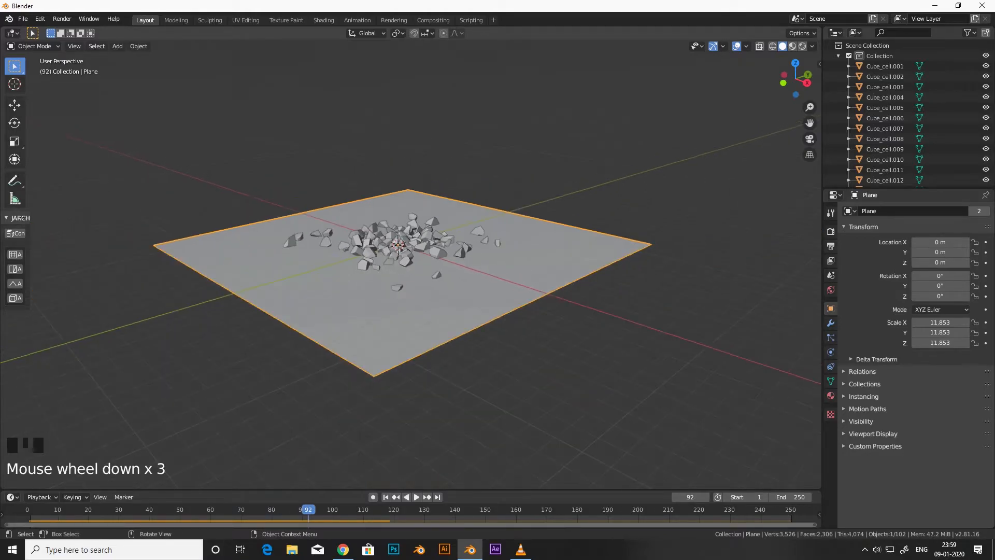
{"action": "scroll", "coordinate": [409, 259], "scroll_direction": "up", "scroll_amount": 4}
{"action": "middle_click_drag", "start_coordinate": [410, 259], "coordinate": [386, 257], "text": "shift"}
{"action": "scroll", "coordinate": [386, 257], "scroll_direction": "down", "scroll_amount": 3}
{"action": "middle_click_drag", "start_coordinate": [386, 258], "coordinate": [381, 250], "text": "shift"}
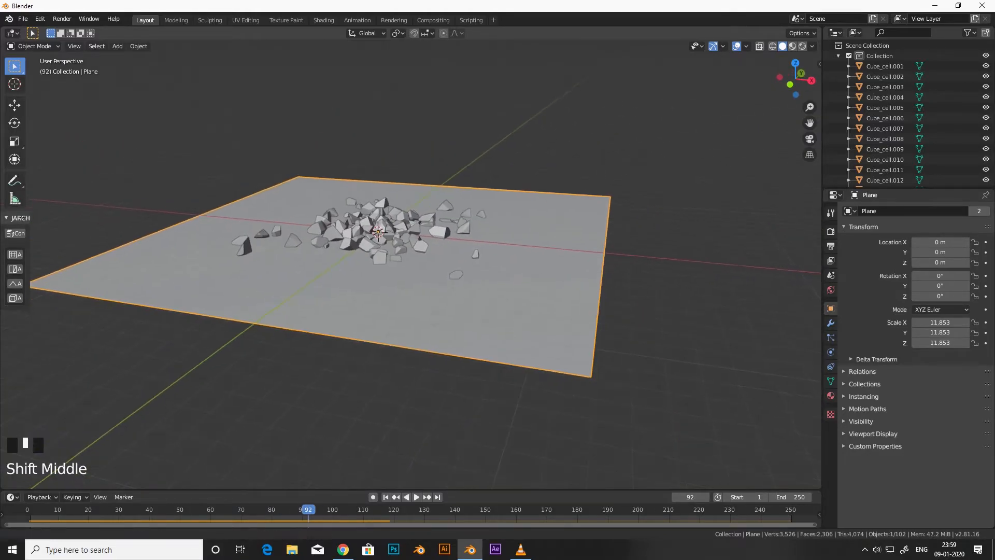
{"action": "left_click", "coordinate": [213, 509]}
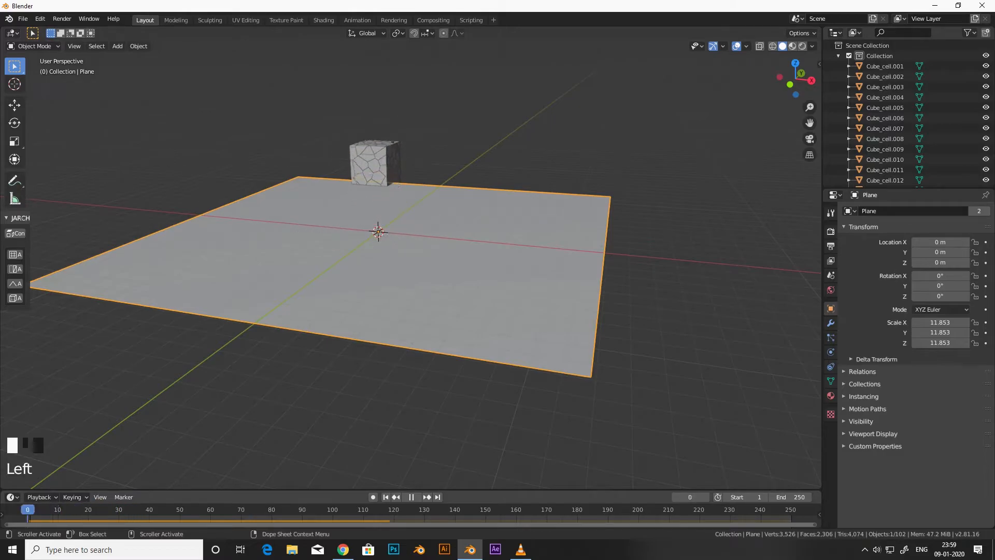
Inspect the fracture lines on the unbroken cube's surface from close up and from a distance.
{"action": "scroll", "coordinate": [409, 259], "scroll_direction": "up", "scroll_amount": 3}
{"action": "middle_click_drag", "start_coordinate": [409, 259], "coordinate": [430, 252], "text": "shift"}
{"action": "scroll", "coordinate": [435, 228], "scroll_direction": "down", "scroll_amount": 1}
{"action": "scroll", "coordinate": [436, 228], "scroll_direction": "up", "scroll_amount": 2}
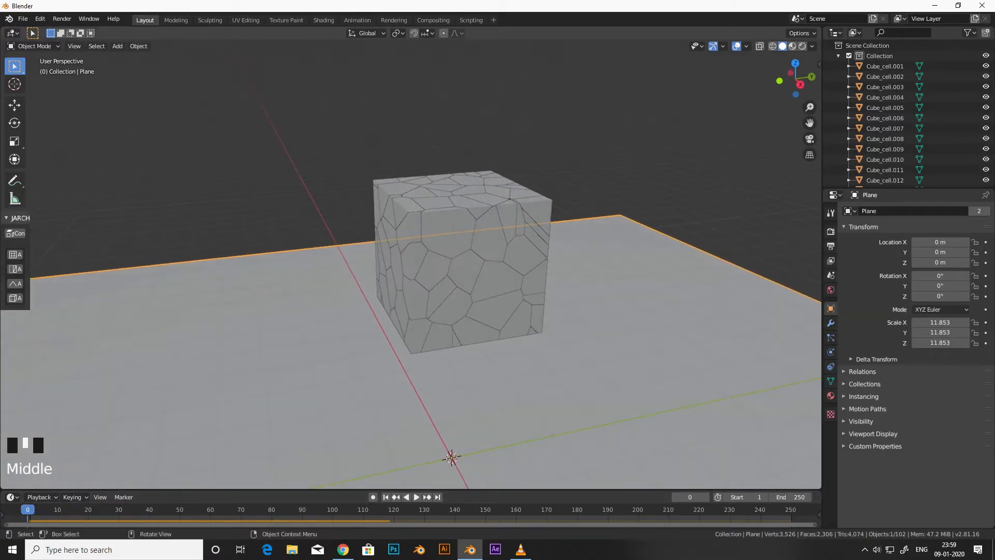
{"action": "scroll", "coordinate": [430, 251], "scroll_direction": "down", "scroll_amount": 5}
{"action": "middle_click_drag", "start_coordinate": [430, 252], "coordinate": [409, 252], "text": "shift"}
{"action": "scroll", "coordinate": [485, 248], "scroll_direction": "down", "scroll_amount": 1}
{"action": "scroll", "coordinate": [485, 249], "scroll_direction": "up", "scroll_amount": 5}
{"action": "scroll", "coordinate": [467, 261], "scroll_direction": "down", "scroll_amount": 2}
{"action": "scroll", "coordinate": [417, 264], "scroll_direction": "down", "scroll_amount": 5}
{"action": "middle_click_drag", "start_coordinate": [410, 260], "coordinate": [409, 271], "text": "shift"}
{"action": "scroll", "coordinate": [409, 259], "scroll_direction": "down", "scroll_amount": 2}
{"action": "scroll", "coordinate": [409, 259], "scroll_direction": "up", "scroll_amount": 3}
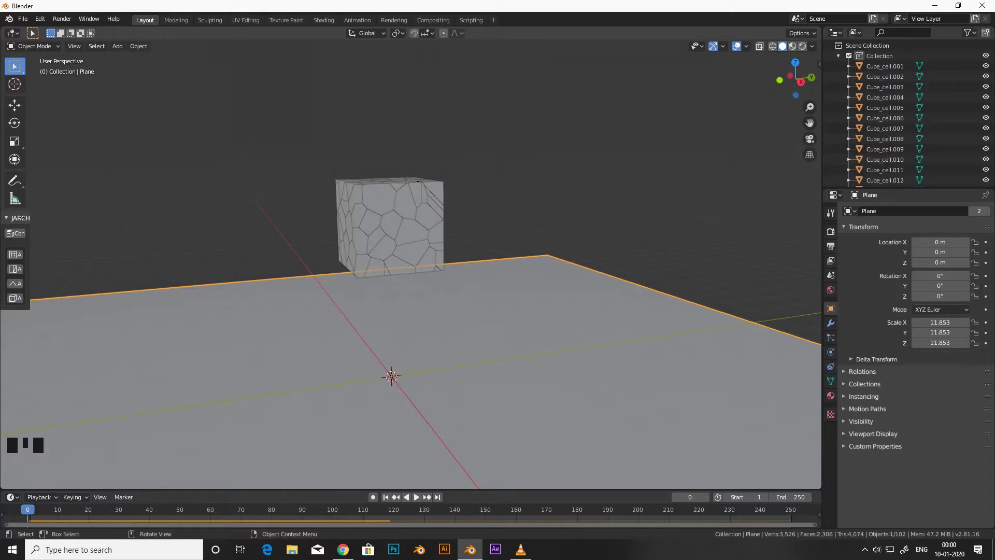
{"action": "scroll", "coordinate": [410, 259], "scroll_direction": "down", "scroll_amount": 3}
{"action": "middle_click_drag", "start_coordinate": [410, 270], "coordinate": [409, 259], "text": "shift"}
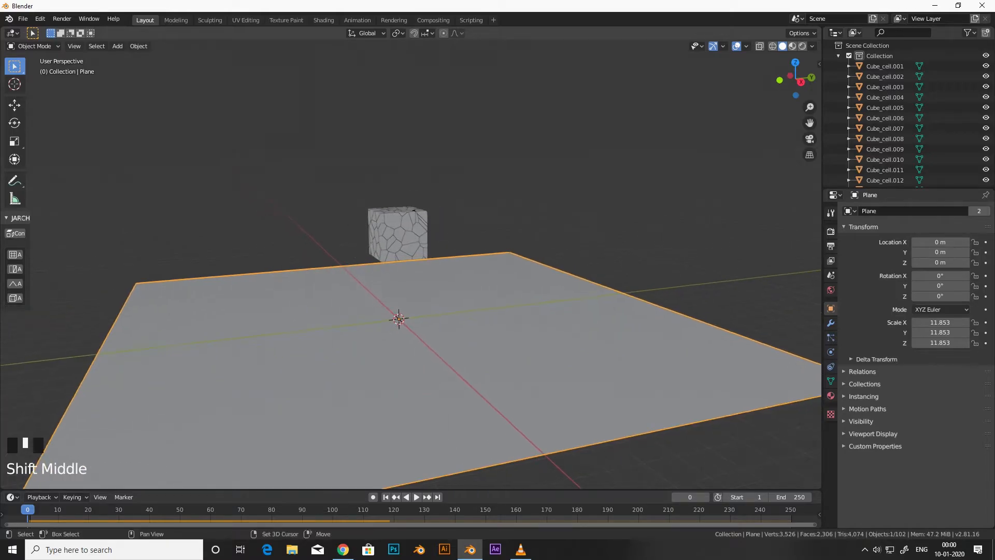
Add a mesh cube and move it up about 3.84 m along Z onto the fractured cube.
{"action": "key", "text": "shift+a"}
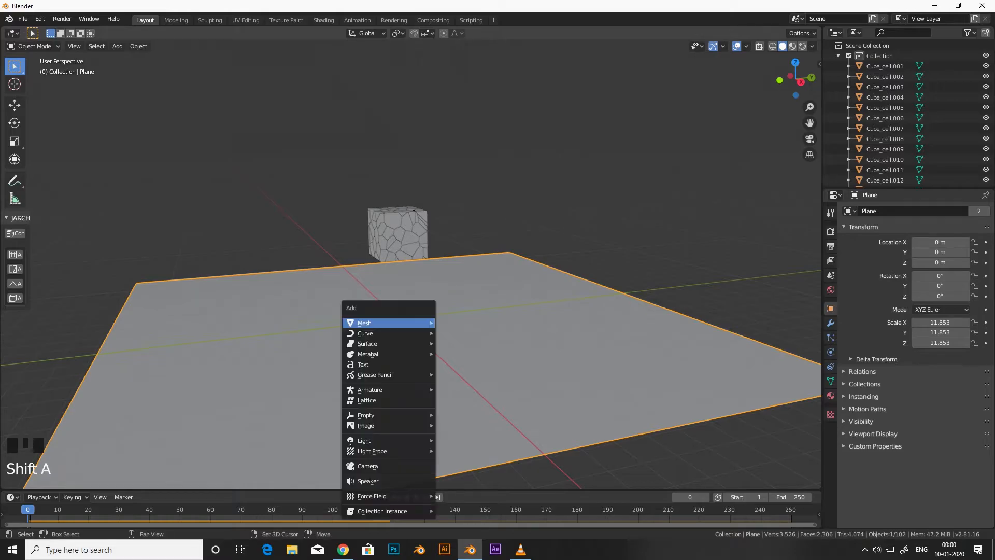
{"action": "mouse_move", "coordinate": [394, 323]}
{"action": "left_click", "coordinate": [458, 67]}
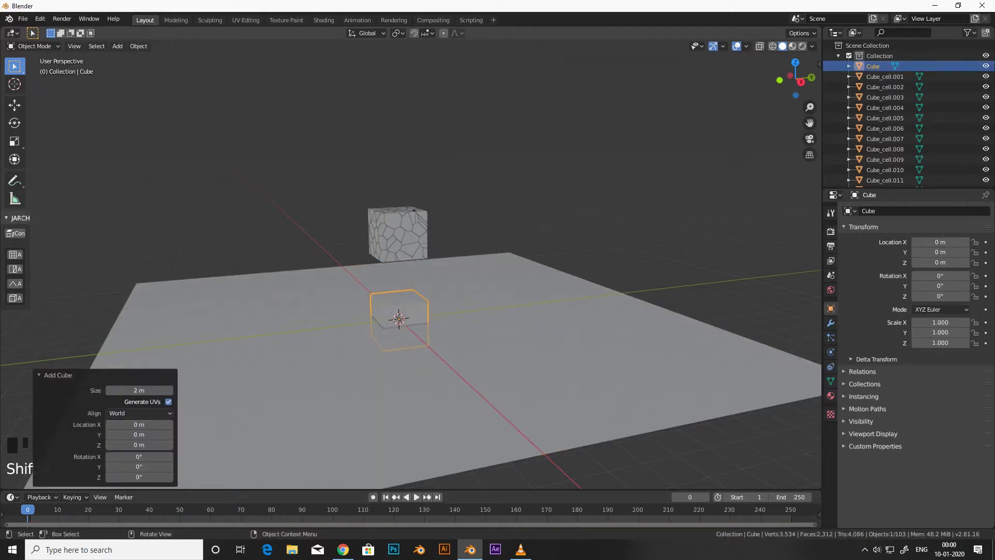
{"action": "key", "text": "w"}
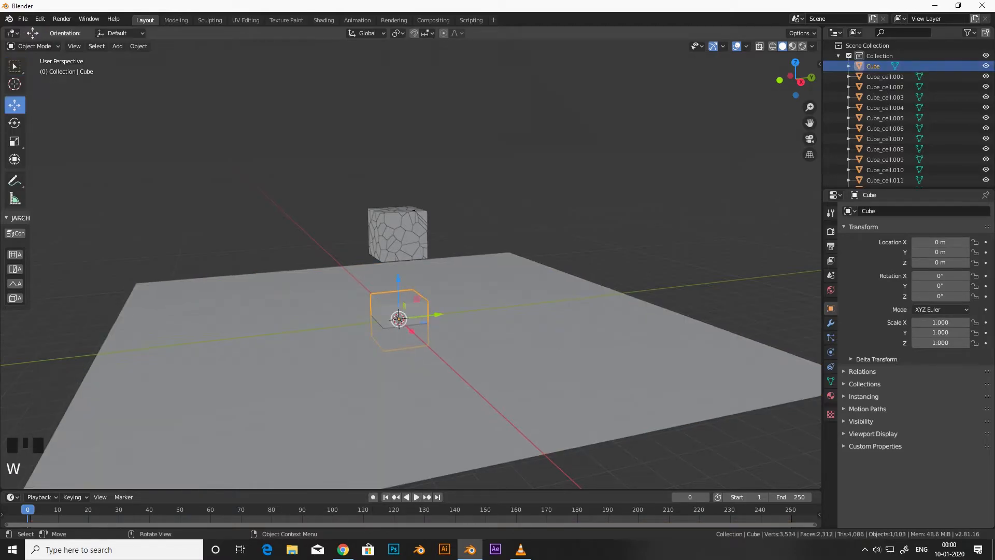
{"action": "left_click_drag", "start_coordinate": [398, 279], "coordinate": [397, 191]}
Scale the new cube uniformly to about 1.014 so it encloses the fractured cube.
{"action": "scroll", "coordinate": [397, 191], "scroll_direction": "up", "scroll_amount": 3}
{"action": "middle_click_drag", "start_coordinate": [397, 192], "coordinate": [432, 231], "text": "shift"}
{"action": "scroll", "coordinate": [399, 229], "scroll_direction": "up", "scroll_amount": 2}
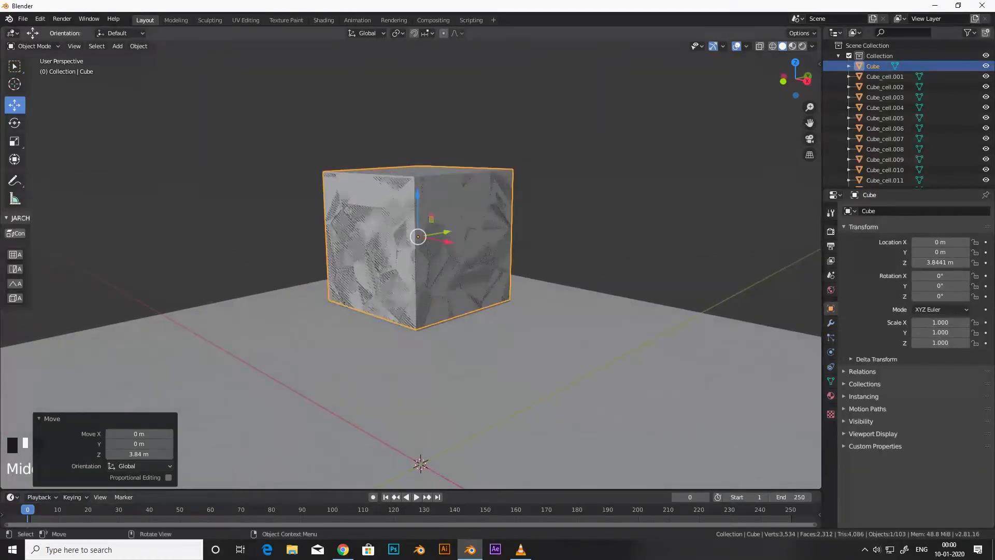
{"action": "key", "text": "s"}
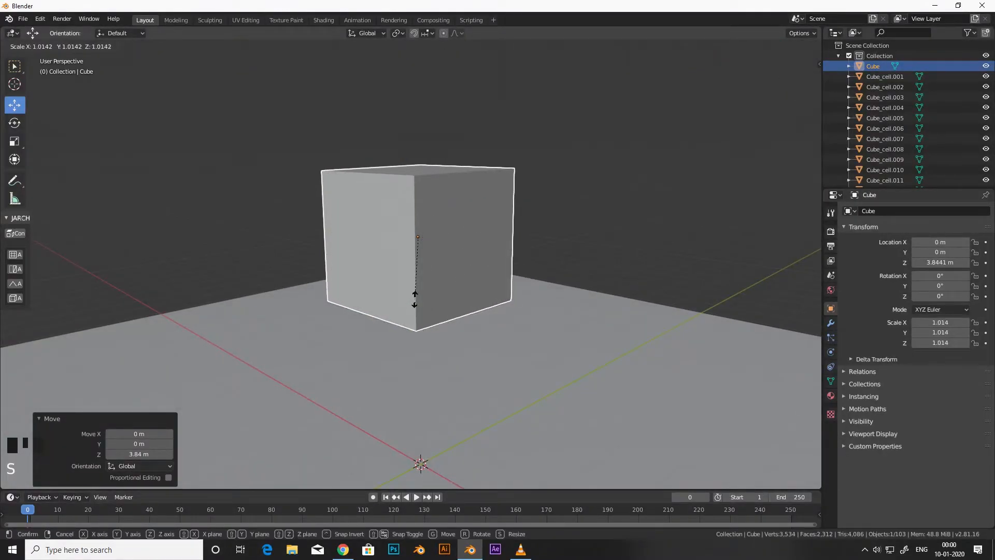
{"action": "left_click", "coordinate": [432, 232]}
Turn on X-ray and wireframe shading to expose the cells inside the enclosing cube.
{"action": "scroll", "coordinate": [432, 231], "scroll_direction": "down", "scroll_amount": 3}
{"action": "middle_click_drag", "start_coordinate": [432, 231], "coordinate": [953, 228]}
{"action": "scroll", "coordinate": [432, 231], "scroll_direction": "up", "scroll_amount": 3}
{"action": "scroll", "coordinate": [307, 228], "scroll_direction": "up", "scroll_amount": 1}
{"action": "middle_click_drag", "start_coordinate": [432, 231], "coordinate": [321, 291], "text": "shift"}
{"action": "scroll", "coordinate": [306, 227], "scroll_direction": "down", "scroll_amount": 2}
{"action": "scroll", "coordinate": [315, 275], "scroll_direction": "up", "scroll_amount": 1}
{"action": "scroll", "coordinate": [321, 291], "scroll_direction": "up", "scroll_amount": 3}
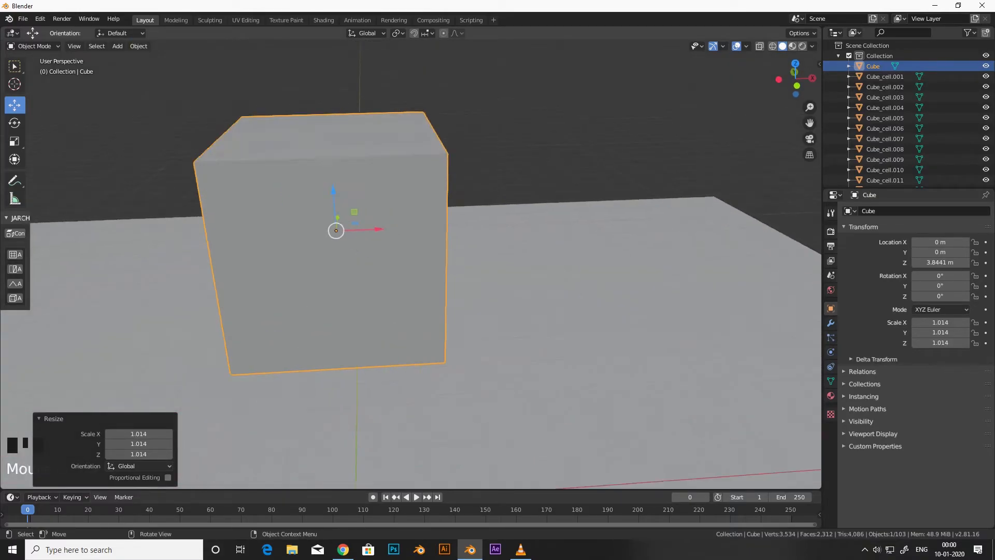
{"action": "left_click", "coordinate": [759, 46]}
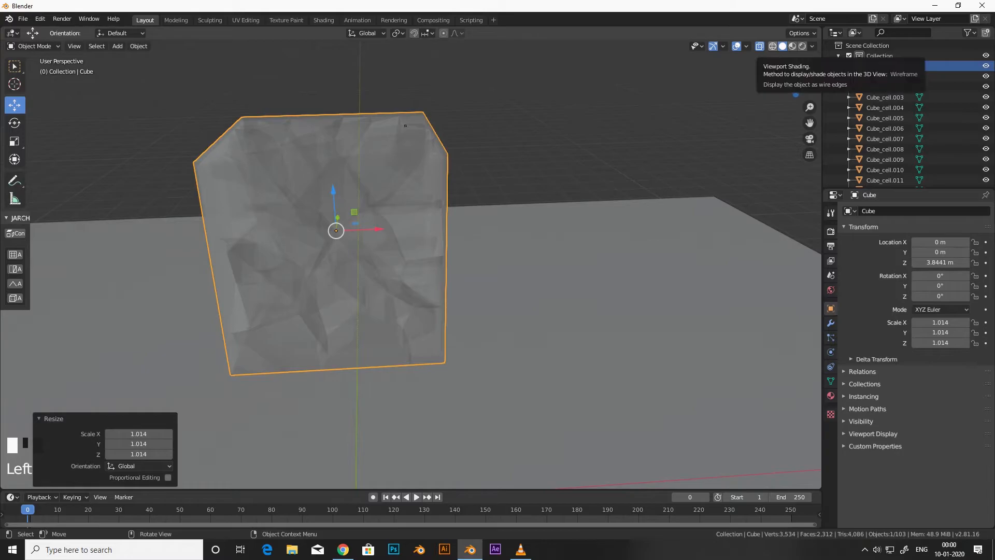
{"action": "left_click", "coordinate": [773, 46]}
{"action": "scroll", "coordinate": [411, 264], "scroll_direction": "up", "scroll_amount": 3}
{"action": "mouse_move", "coordinate": [411, 263]}
{"action": "middle_mouse_down"}
{"action": "mouse_move", "coordinate": [422, 282]}
{"action": "mouse_move", "coordinate": [397, 257]}
{"action": "mouse_move", "coordinate": [412, 267]}
{"action": "middle_mouse_up"}
{"action": "scroll", "coordinate": [423, 282], "scroll_direction": "down", "scroll_amount": 2}
{"action": "left_click", "coordinate": [570, 249]}
{"action": "left_click", "coordinate": [497, 248]}
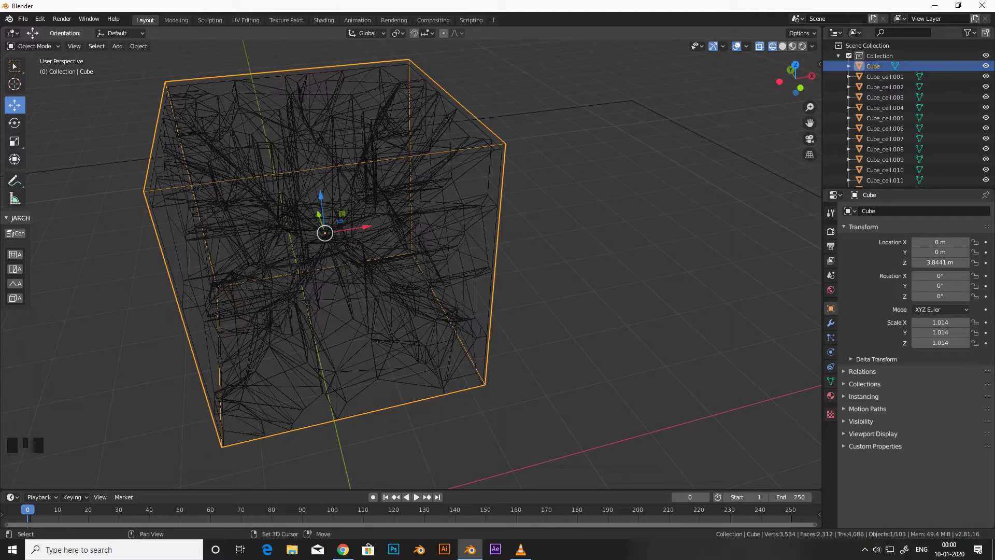
Add an upper corner cell to the selection as the active object and parent the enclosing cube to it with Object (Keep Transform).
{"action": "left_click", "coordinate": [481, 158], "text": "shift"}
{"action": "scroll", "coordinate": [481, 158], "scroll_direction": "down", "scroll_amount": 3}
{"action": "middle_click_drag", "start_coordinate": [466, 207], "coordinate": [446, 174], "text": "shift"}
{"action": "scroll", "coordinate": [477, 186], "scroll_direction": "up", "scroll_amount": 3}
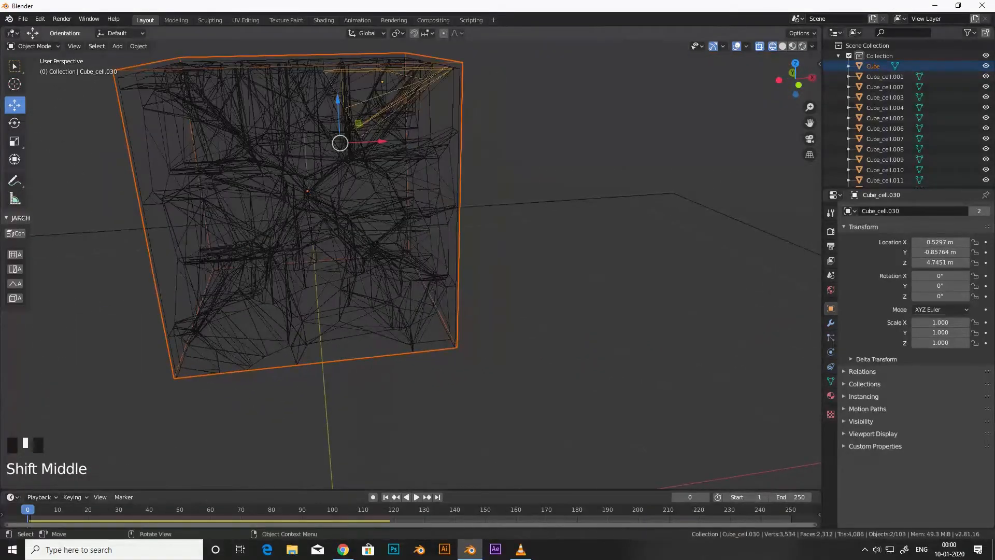
{"action": "key", "text": "ctrl+p"}
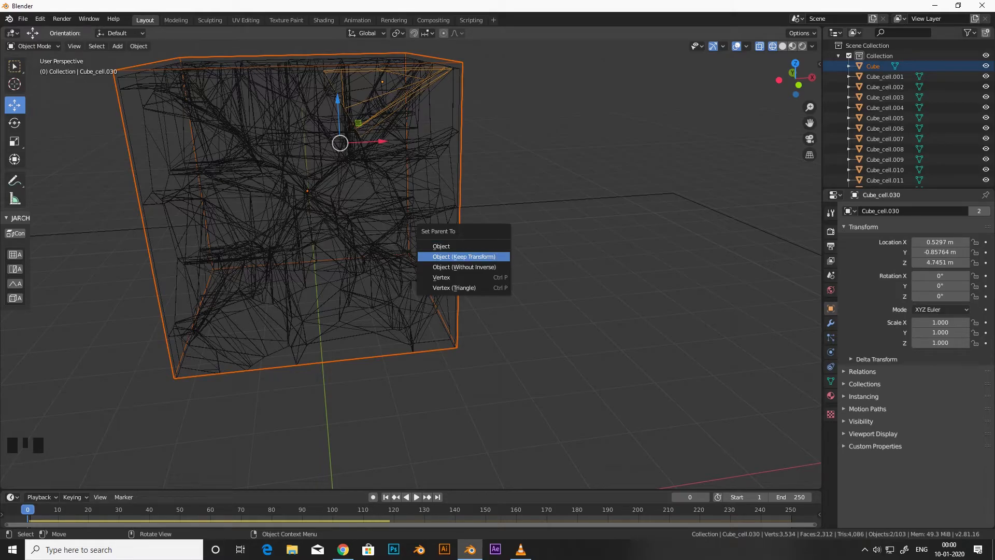
{"action": "left_click", "coordinate": [464, 256]}
Switch the viewport back to solid shading with X-ray off.
{"action": "scroll", "coordinate": [464, 257], "scroll_direction": "down", "scroll_amount": 5}
{"action": "middle_click_drag", "start_coordinate": [464, 256], "coordinate": [435, 250]}
{"action": "scroll", "coordinate": [487, 244], "scroll_direction": "up", "scroll_amount": 2}
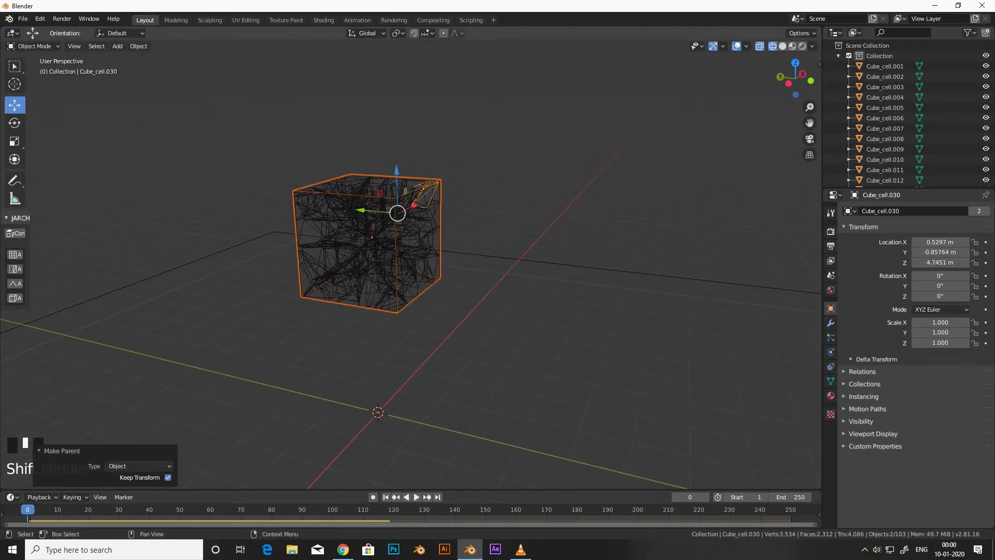
{"action": "left_click", "coordinate": [759, 46]}
{"action": "left_click", "coordinate": [783, 47]}
{"action": "scroll", "coordinate": [411, 267], "scroll_direction": "down", "scroll_amount": 6}
{"action": "left_click", "coordinate": [760, 46]}
{"action": "scroll", "coordinate": [411, 264], "scroll_direction": "up", "scroll_amount": 2}
{"action": "scroll", "coordinate": [411, 265], "scroll_direction": "down", "scroll_amount": 6}
{"action": "mouse_move", "coordinate": [410, 264]}
{"action": "middle_mouse_down"}
{"action": "mouse_move", "coordinate": [337, 260]}
{"action": "mouse_move", "coordinate": [343, 241]}
{"action": "mouse_move", "coordinate": [430, 289]}
{"action": "mouse_move", "coordinate": [424, 251]}
{"action": "middle_mouse_up"}
{"action": "scroll", "coordinate": [337, 260], "scroll_direction": "up", "scroll_amount": 4}
{"action": "scroll", "coordinate": [343, 240], "scroll_direction": "up", "scroll_amount": 4}
{"action": "scroll", "coordinate": [393, 275], "scroll_direction": "down", "scroll_amount": 1}
{"action": "scroll", "coordinate": [430, 289], "scroll_direction": "down", "scroll_amount": 2}
{"action": "scroll", "coordinate": [430, 289], "scroll_direction": "up", "scroll_amount": 4}
{"action": "scroll", "coordinate": [424, 251], "scroll_direction": "down", "scroll_amount": 3}
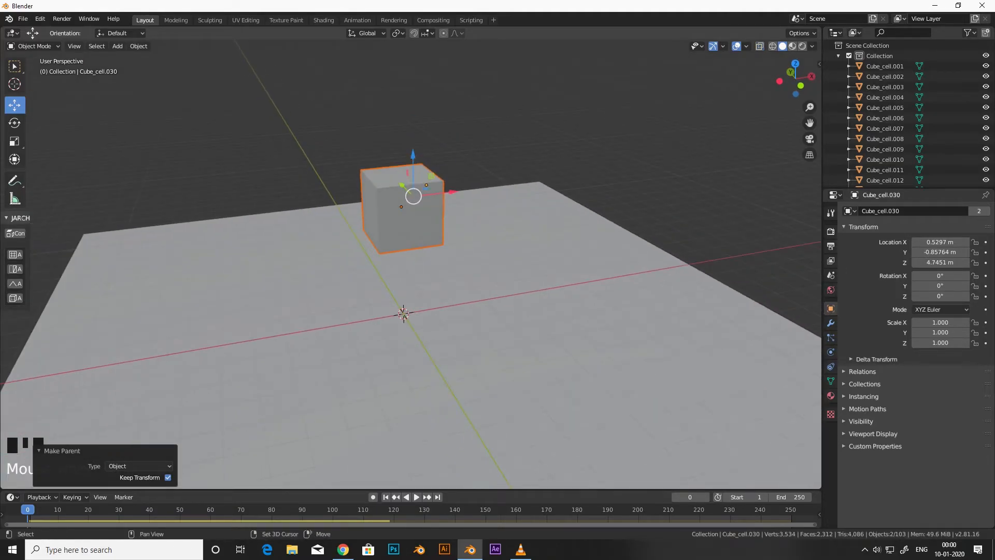
Play the simulation twice from frame 0 to examine how the enclosing cube follows its parent cell.
{"action": "key", "text": "shift+space"}
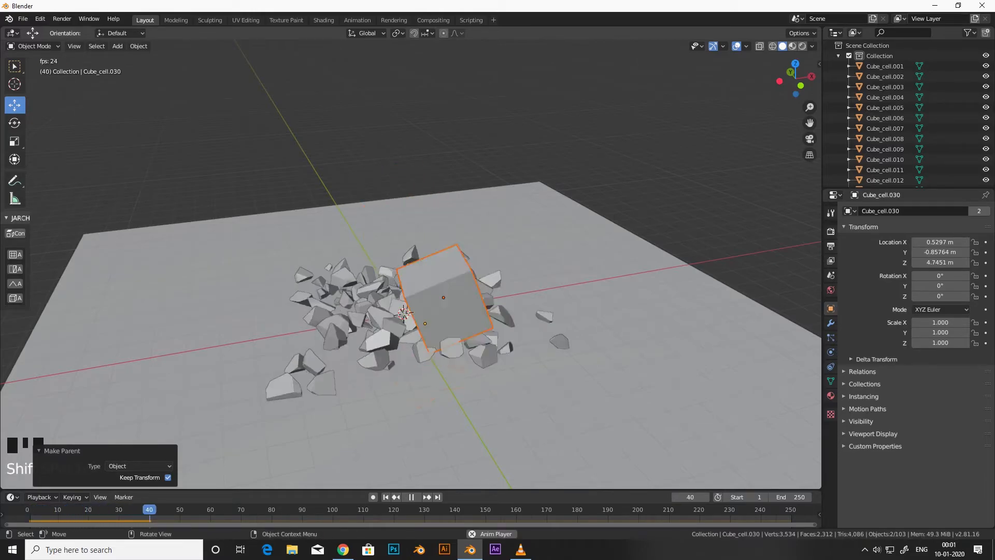
{"action": "key", "text": "shift+space"}
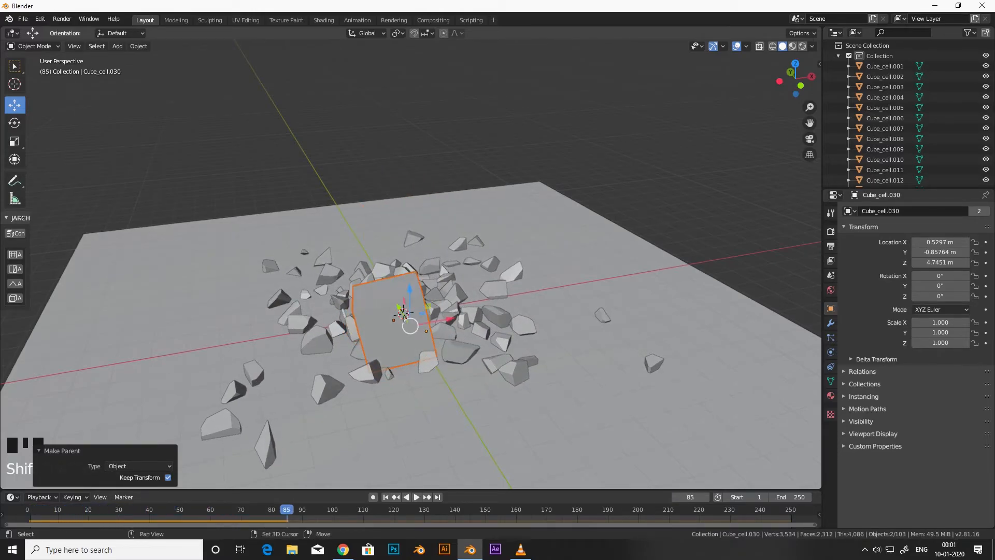
{"action": "left_click_drag", "start_coordinate": [292, 509], "coordinate": [27, 510]}
{"action": "key", "text": "shift+space"}
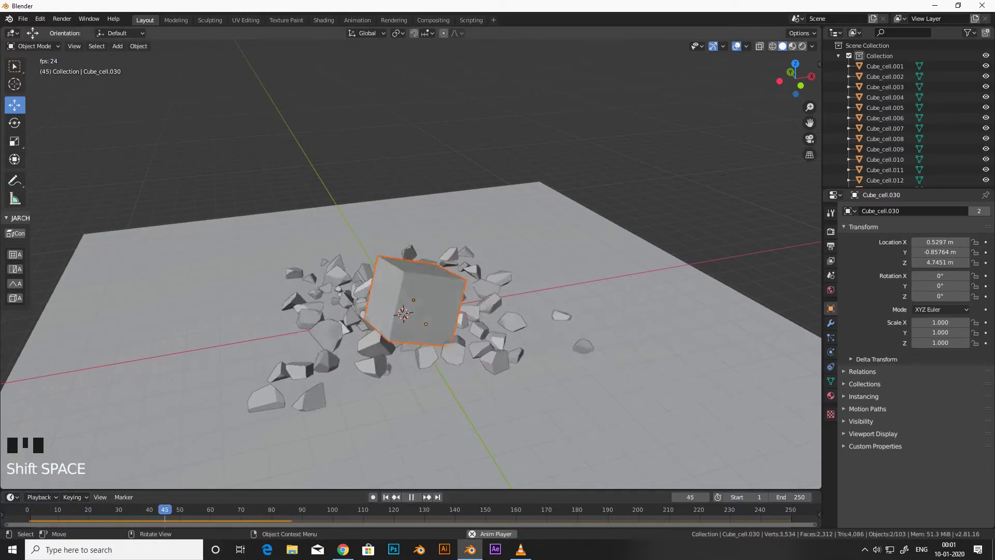
{"action": "key", "text": "shift+space"}
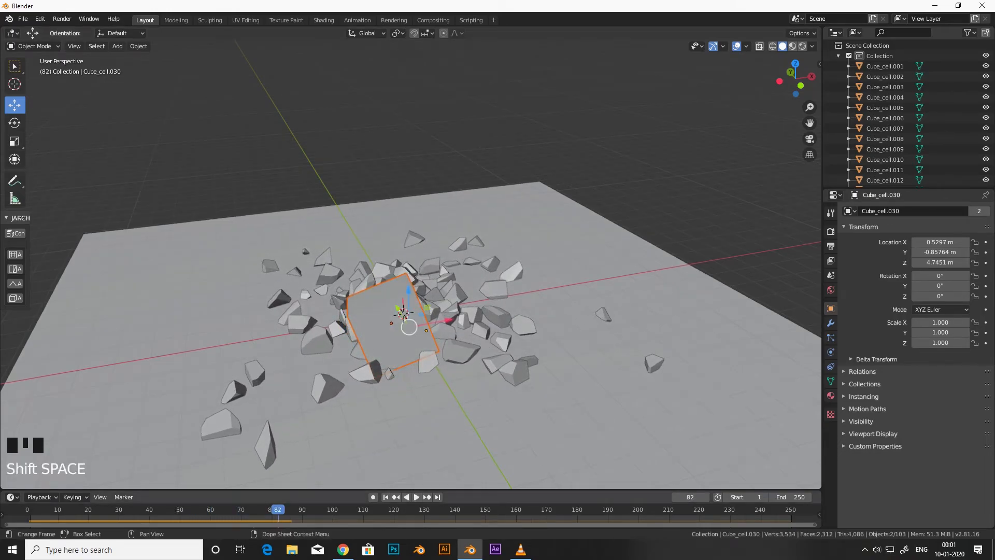
Set the timeline to frame 18, where the enclosing cube meets the plane, and select only the enclosing cube.
{"action": "left_click_drag", "start_coordinate": [278, 510], "coordinate": [30, 510]}
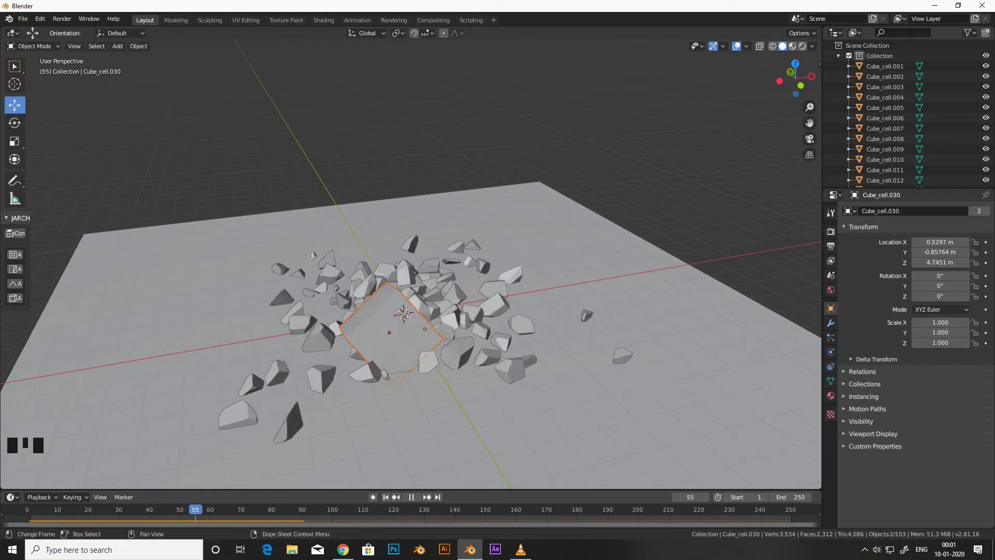
{"action": "left_click_drag", "start_coordinate": [97, 510], "coordinate": [42, 510]}
{"action": "scroll", "coordinate": [414, 269], "scroll_direction": "up", "scroll_amount": 1}
{"action": "middle_click_drag", "start_coordinate": [415, 270], "coordinate": [460, 237]}
{"action": "left_click", "coordinate": [416, 496]}
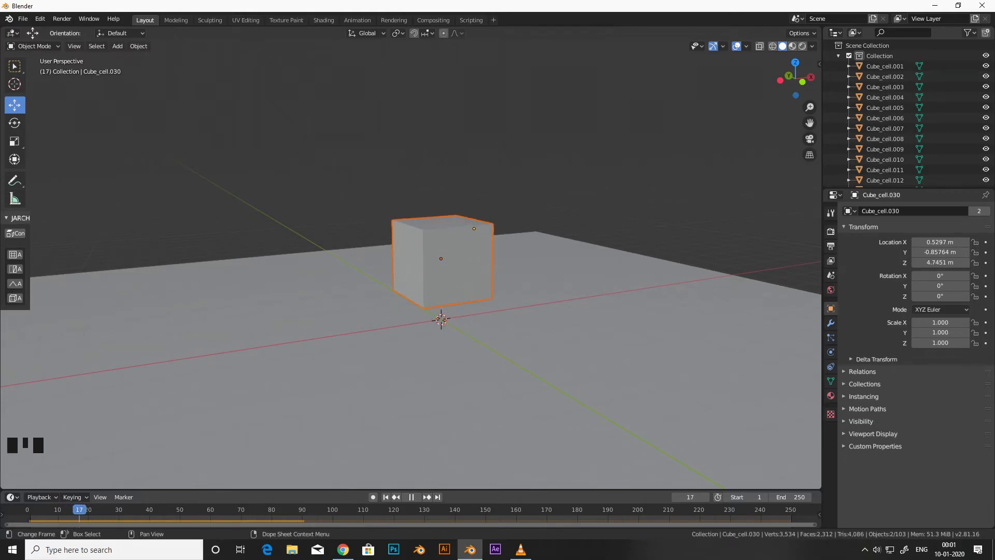
{"action": "key", "text": "Left"}
{"action": "key", "text": "Left"}
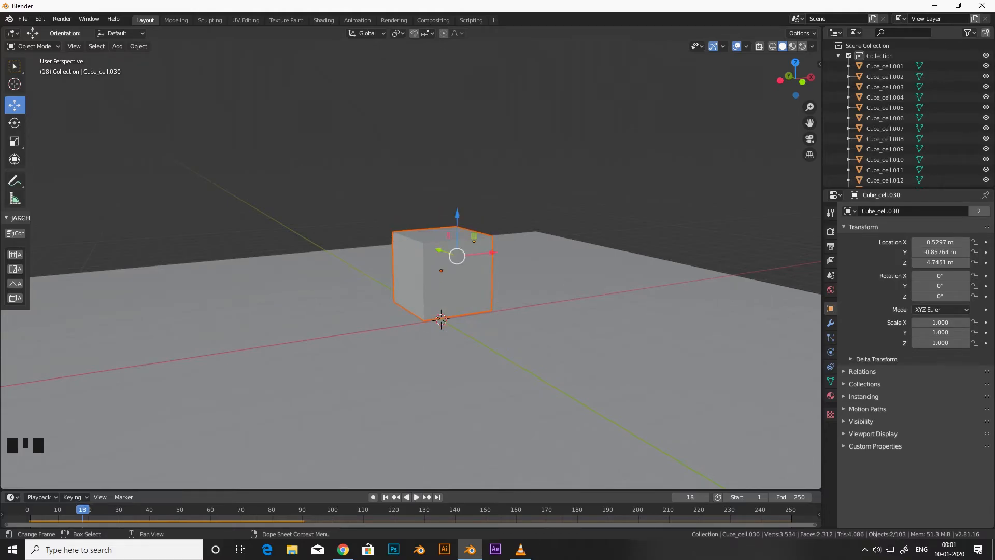
{"action": "left_click", "coordinate": [443, 270]}
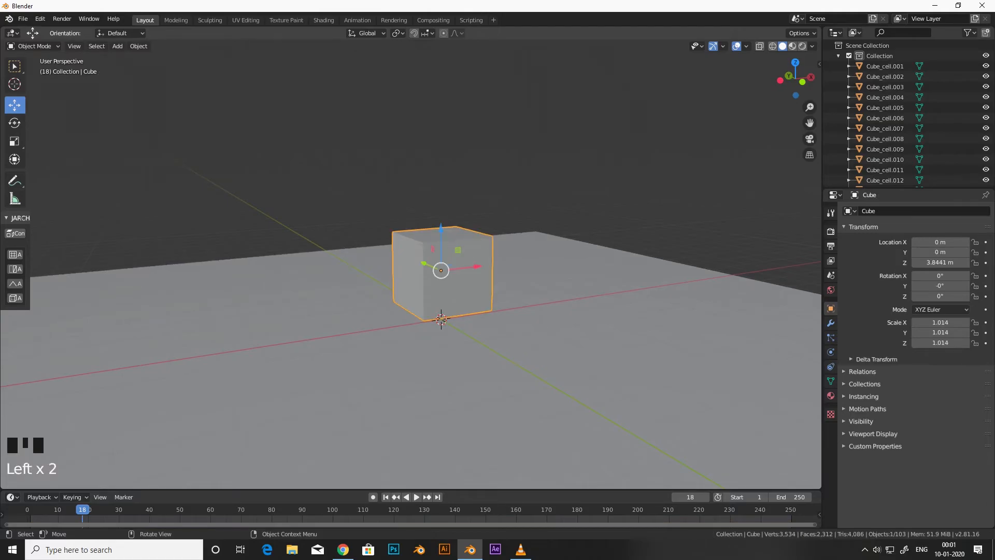
Insert a LocRotScale keyframe on the enclosing cube at frame 18 and move that keyframe two frames earlier, to frame 16.
{"action": "key", "text": "i"}
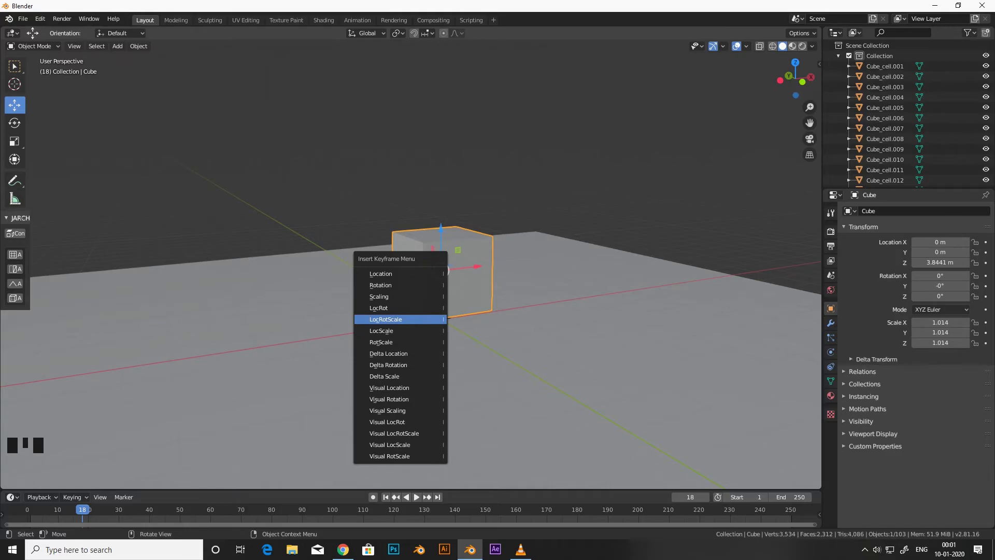
{"action": "left_click", "coordinate": [386, 320]}
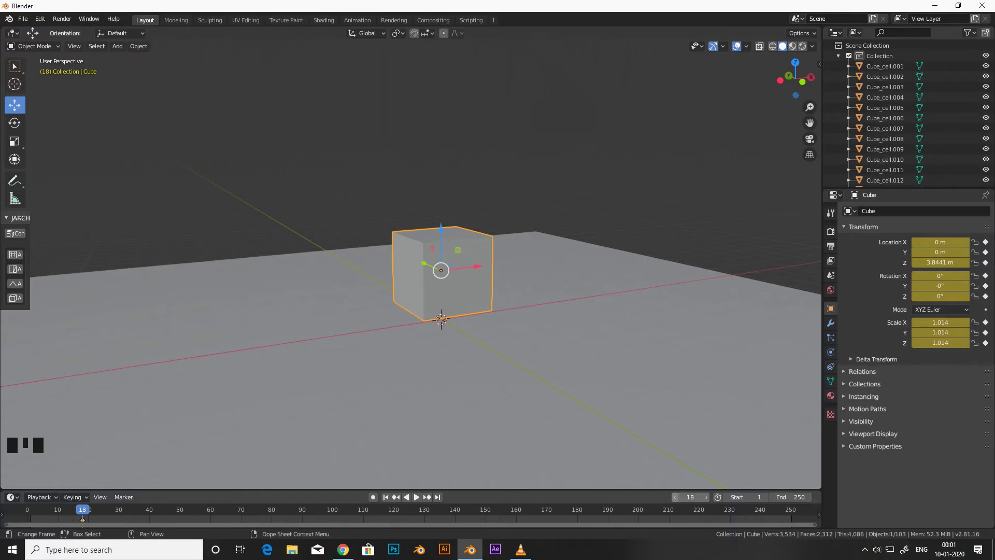
{"action": "left_click", "coordinate": [706, 497]}
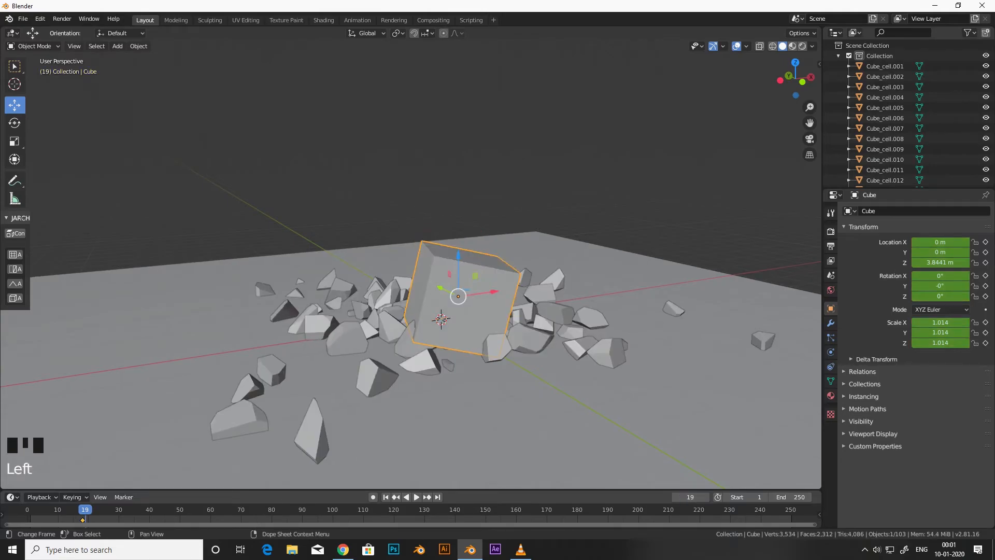
{"action": "left_click", "coordinate": [675, 497]}
{"action": "left_click_drag", "start_coordinate": [82, 519], "coordinate": [75, 519]}
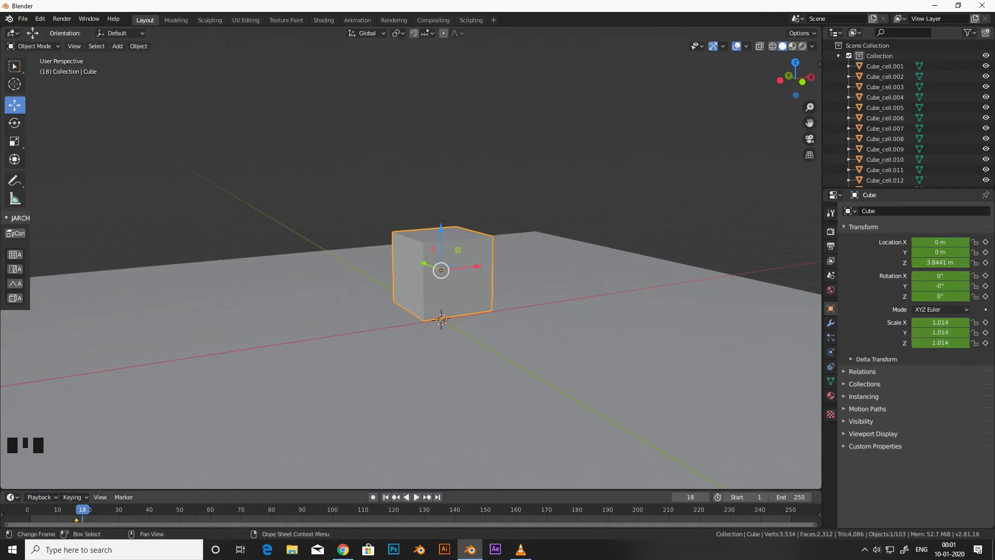
Turn on auto keying and scale the enclosing cube down by a factor of about 0.013 at frame 18.
{"action": "key", "text": "s"}
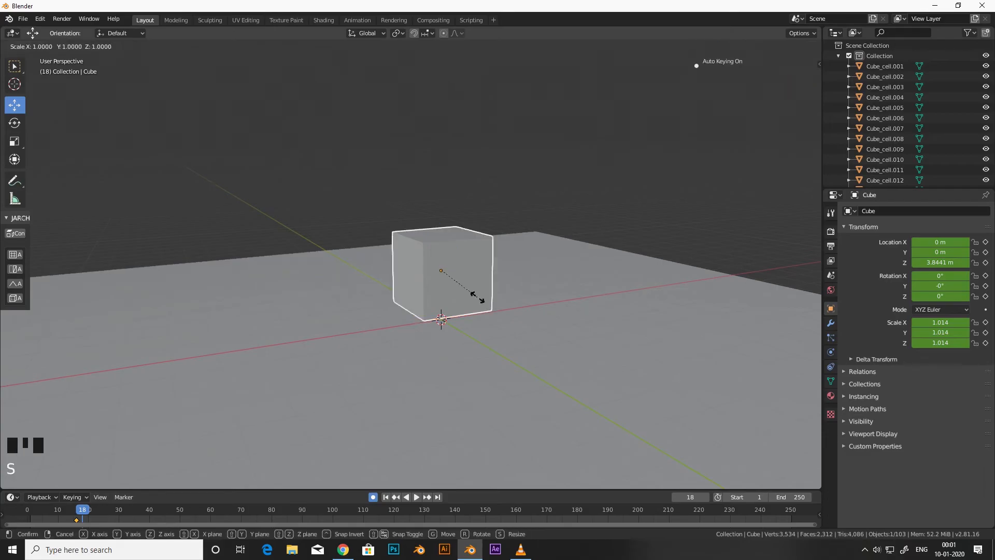
{"action": "left_click", "coordinate": [441, 270]}
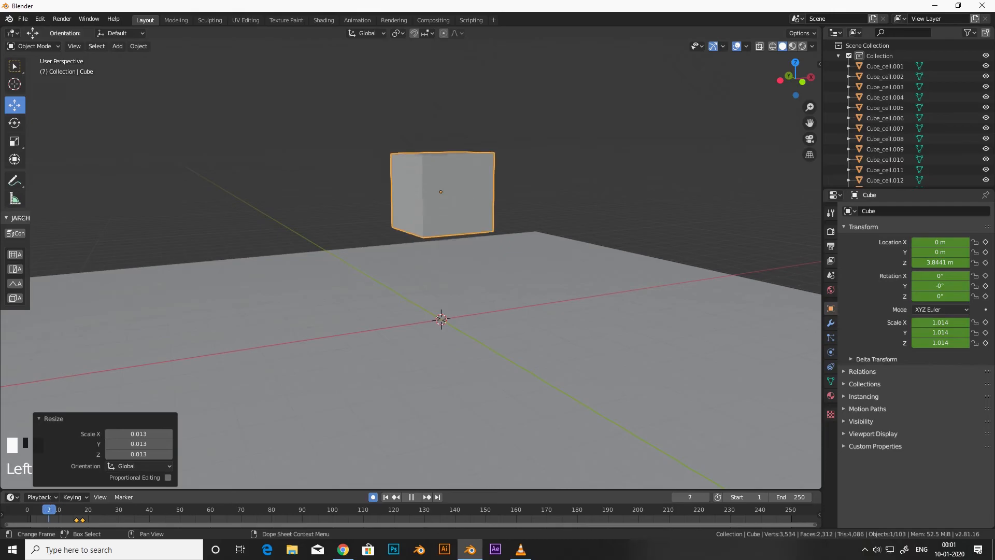
Play the simulation several times from the start to examine how the enclosing cube gives way to the fragments at impact, then return to frame 0.
{"action": "key", "text": "shift+space"}
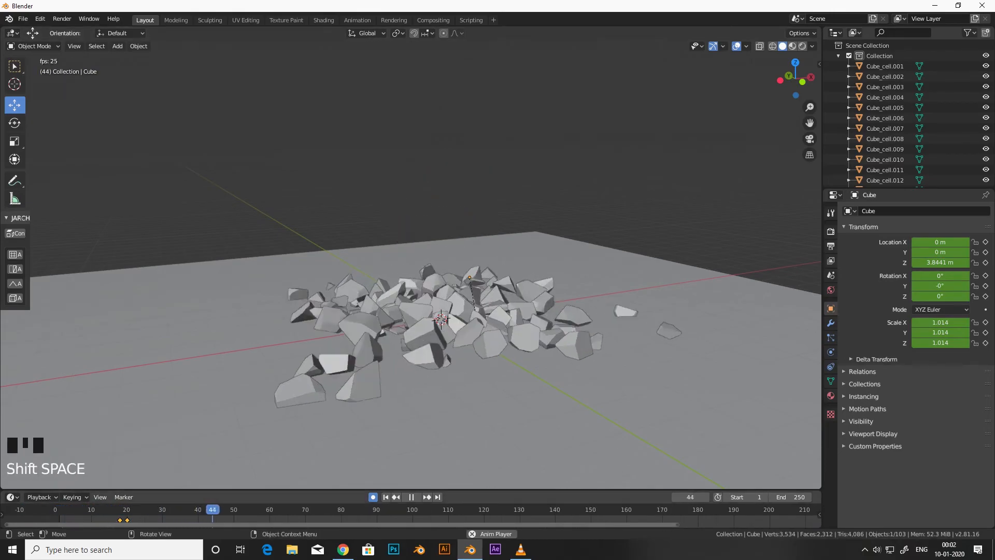
{"action": "key", "text": "shift+space"}
{"action": "left_click_drag", "start_coordinate": [226, 510], "coordinate": [56, 510]}
{"action": "key", "text": "shift+space"}
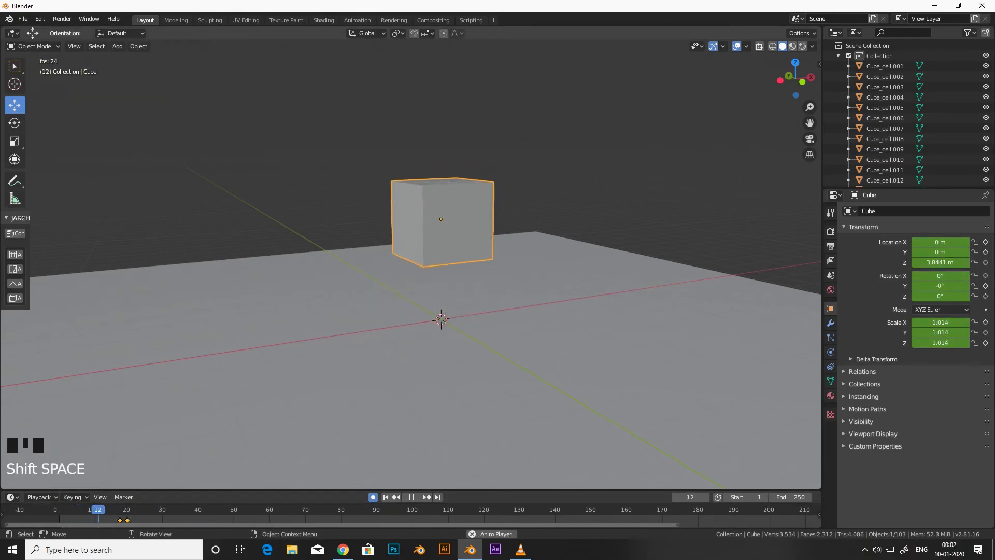
{"action": "scroll", "coordinate": [367, 442], "scroll_direction": "up", "scroll_amount": 2}
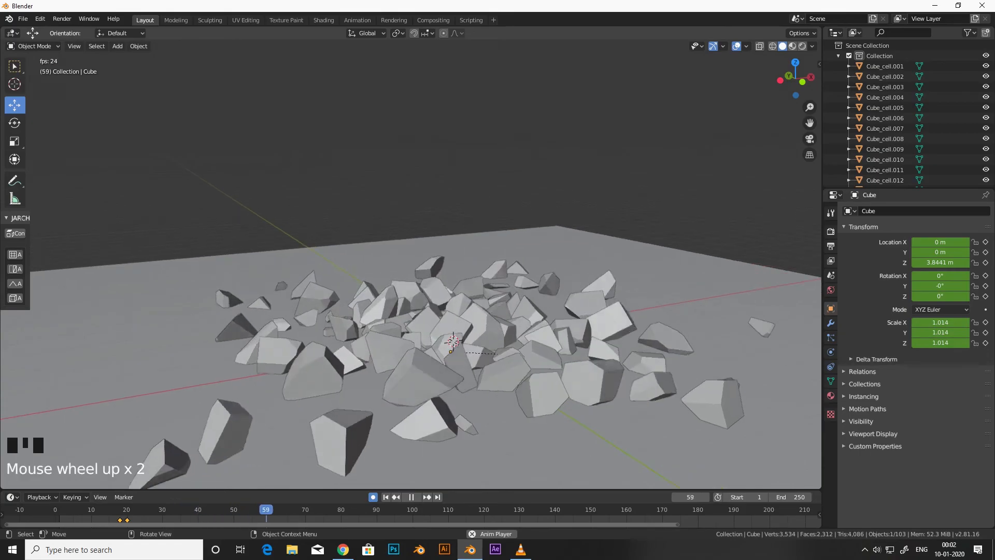
{"action": "key", "text": "shift+space"}
{"action": "scroll", "coordinate": [368, 442], "scroll_direction": "down", "scroll_amount": 4}
{"action": "left_click_drag", "start_coordinate": [309, 509], "coordinate": [73, 510]}
{"action": "key", "text": "shift+space"}
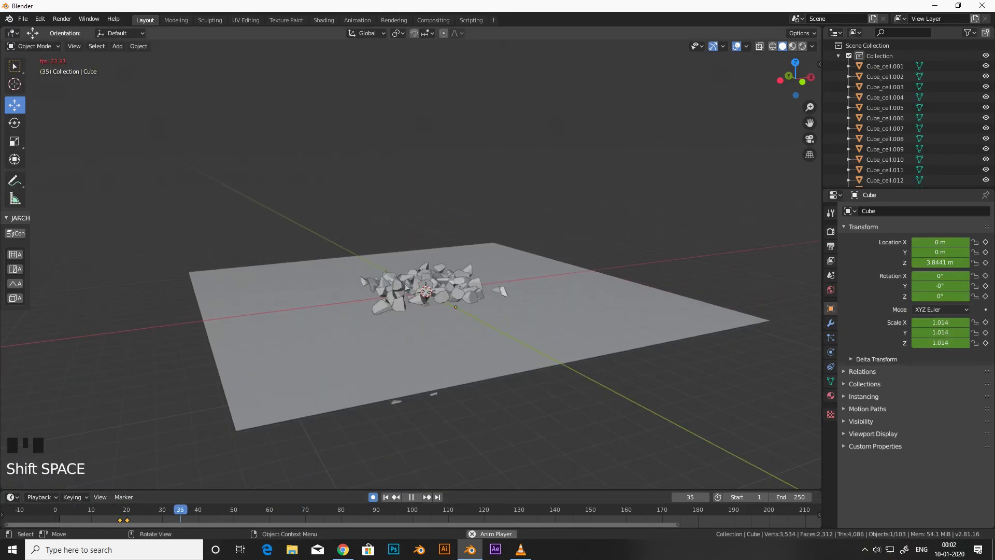
{"action": "scroll", "coordinate": [414, 270], "scroll_direction": "up", "scroll_amount": 4}
{"action": "key", "text": "shift+space"}
{"action": "left_click_drag", "start_coordinate": [273, 510], "coordinate": [56, 509]}
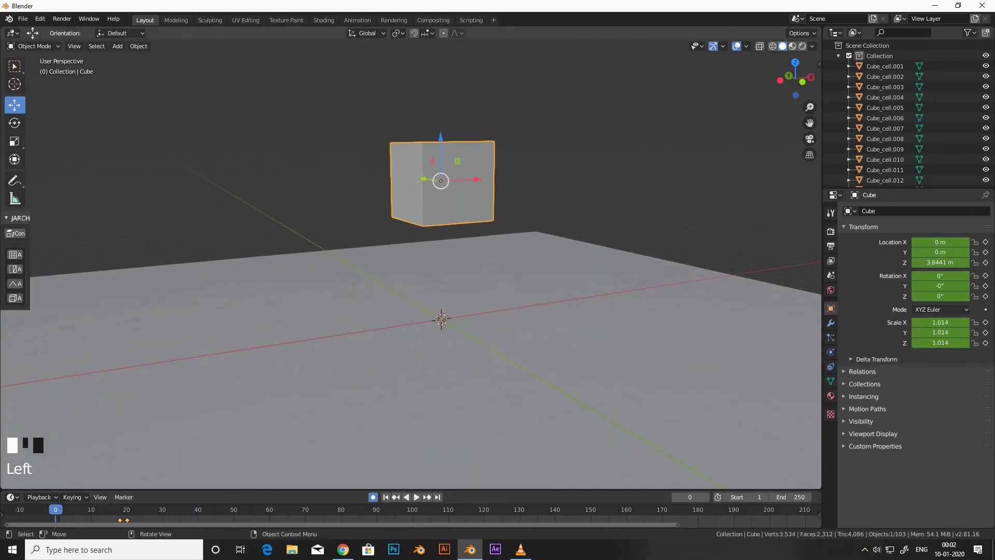
{"action": "scroll", "coordinate": [414, 270], "scroll_direction": "up", "scroll_amount": 2}
{"action": "scroll", "coordinate": [415, 270], "scroll_direction": "down", "scroll_amount": 4}
{"action": "middle_click_drag", "start_coordinate": [415, 269], "coordinate": [422, 313], "text": "shift"}
{"action": "scroll", "coordinate": [410, 252], "scroll_direction": "up", "scroll_amount": 3}
{"action": "scroll", "coordinate": [429, 297], "scroll_direction": "up", "scroll_amount": 2}
{"action": "scroll", "coordinate": [436, 293], "scroll_direction": "down", "scroll_amount": 3}
{"action": "scroll", "coordinate": [435, 292], "scroll_direction": "down", "scroll_amount": 1}
{"action": "scroll", "coordinate": [456, 288], "scroll_direction": "up", "scroll_amount": 4}
{"action": "scroll", "coordinate": [410, 265], "scroll_direction": "down", "scroll_amount": 3}
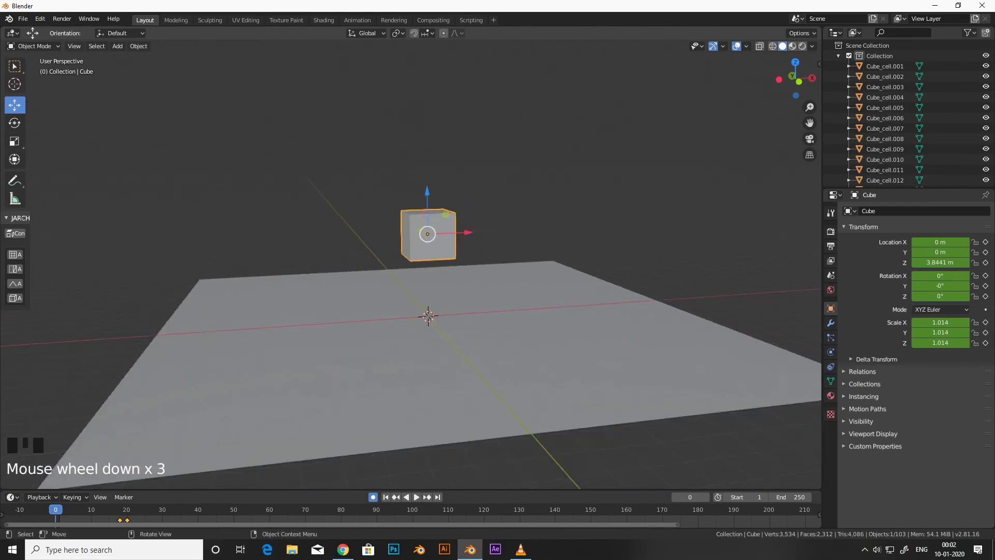